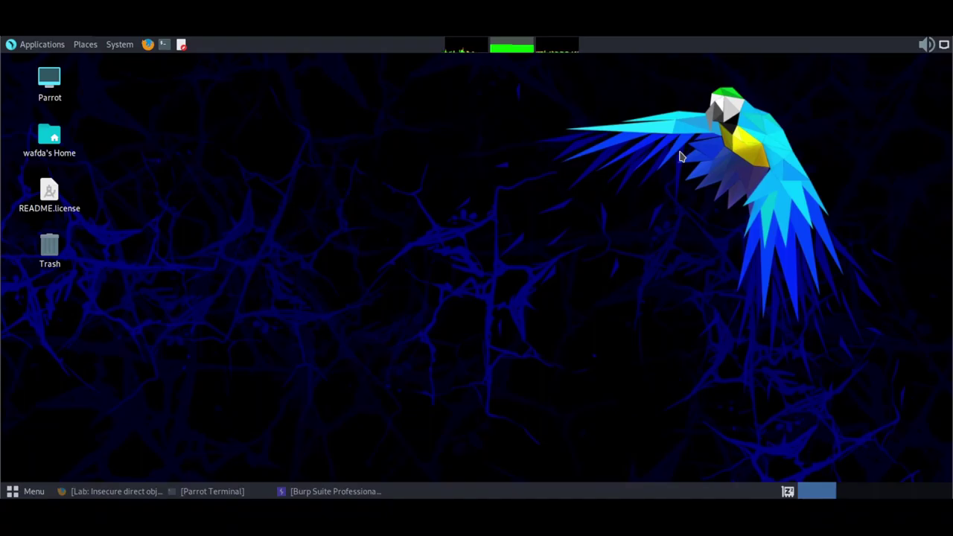
Return to the lab description and expand its Solution, reading the Live chat and filename-change steps.
{"action": "left_click", "coordinate": [131, 492]}
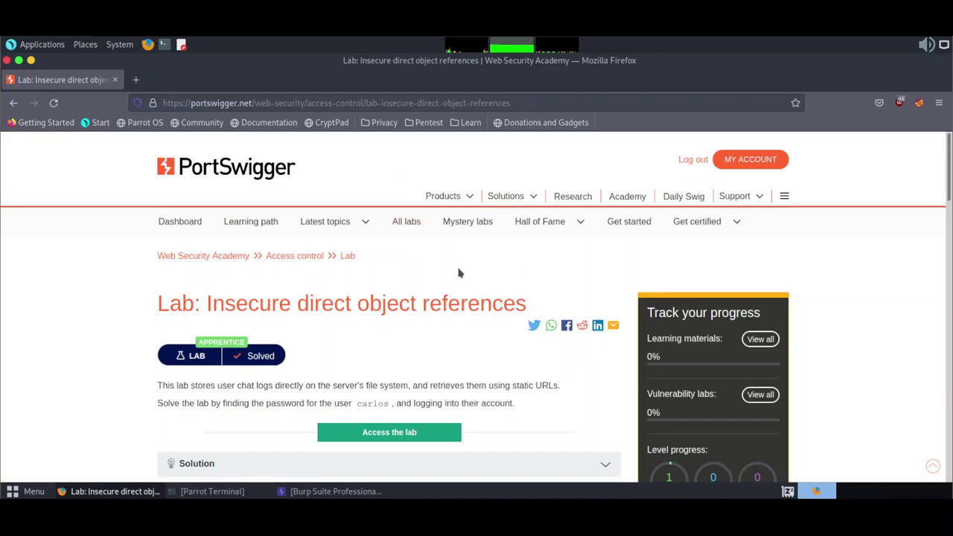
{"action": "scroll", "coordinate": [459, 269], "scroll_direction": "down", "scroll_amount": 3}
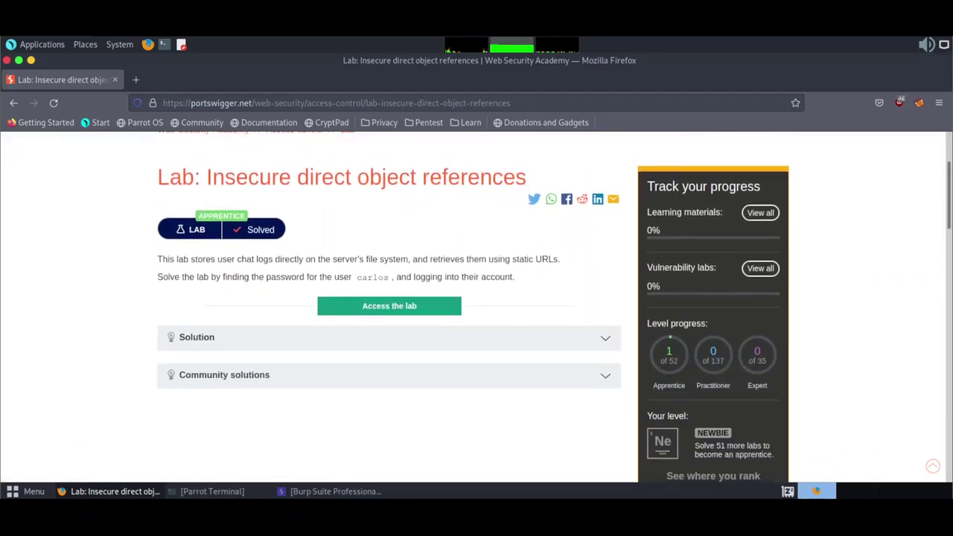
{"action": "left_click", "coordinate": [579, 339]}
{"action": "scroll", "coordinate": [372, 327], "scroll_direction": "down", "scroll_amount": 2}
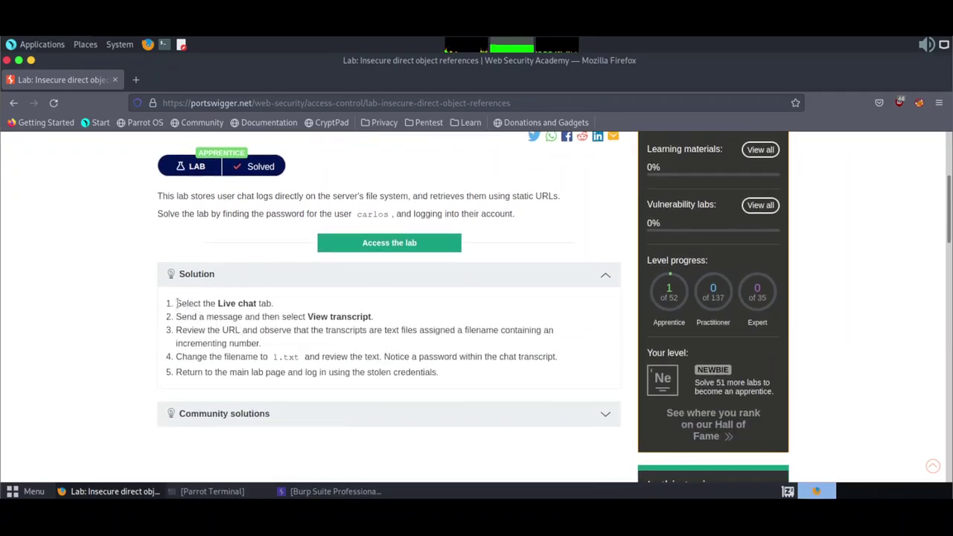
{"action": "left_click_drag", "start_coordinate": [177, 303], "coordinate": [245, 305]}
{"action": "left_click_drag", "start_coordinate": [308, 316], "coordinate": [370, 317]}
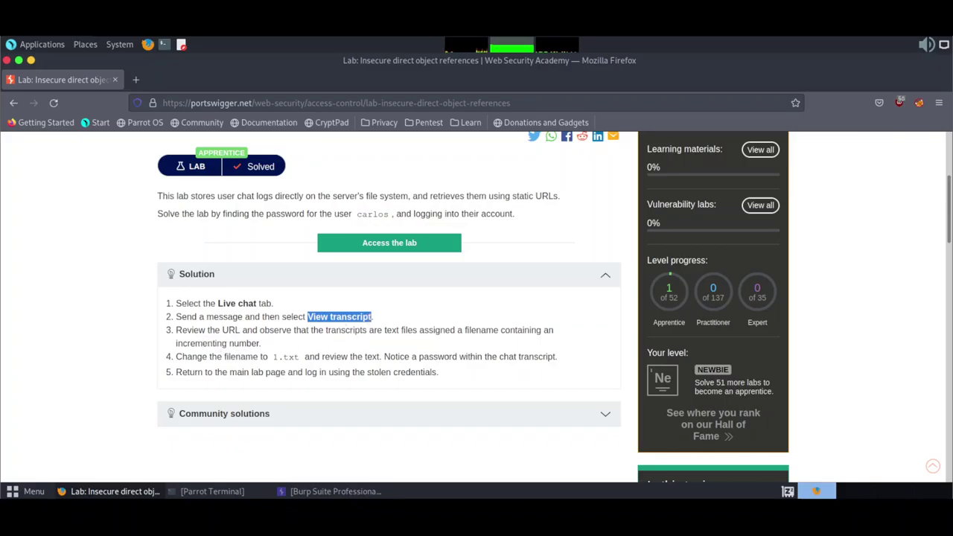
{"action": "left_click_drag", "start_coordinate": [177, 330], "coordinate": [219, 330]}
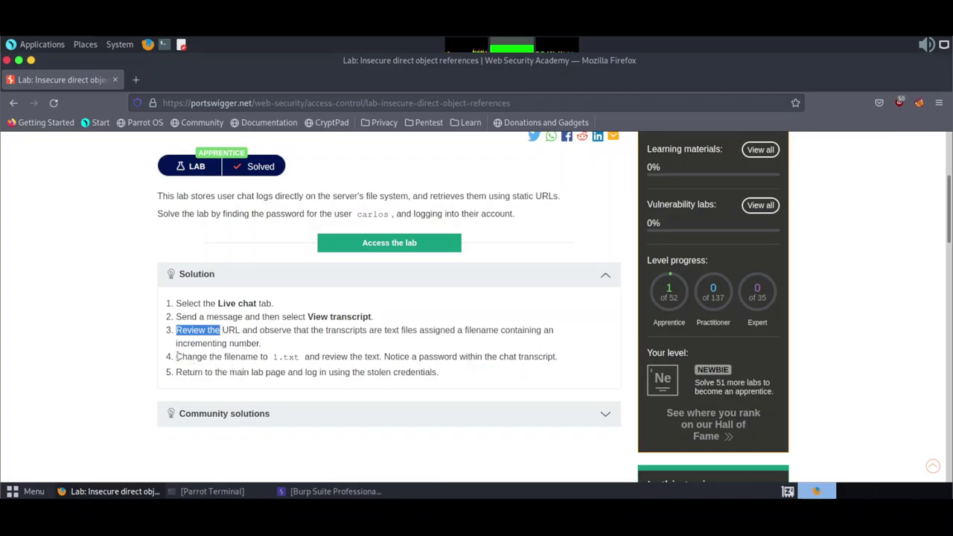
{"action": "left_click_drag", "start_coordinate": [177, 357], "coordinate": [280, 358]}
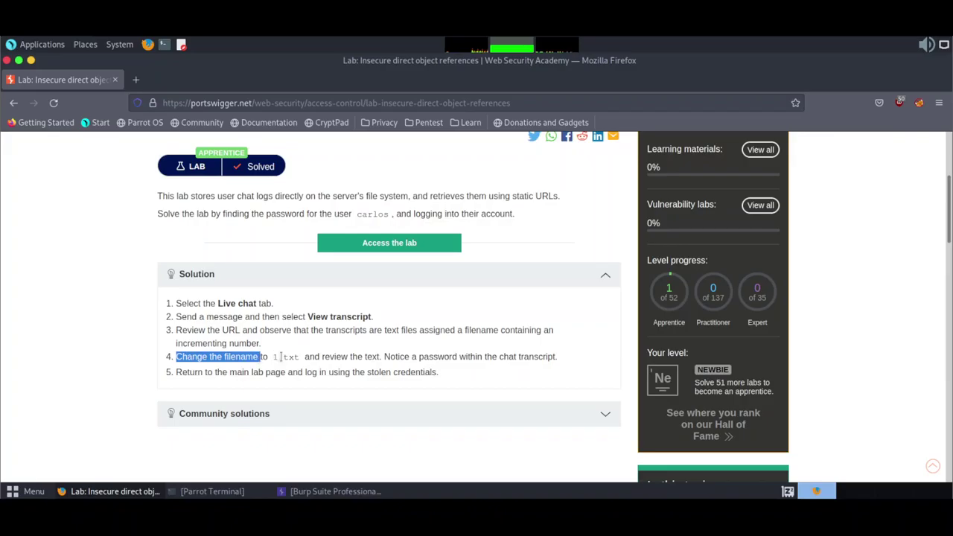
{"action": "left_click_drag", "start_coordinate": [321, 357], "coordinate": [339, 358]}
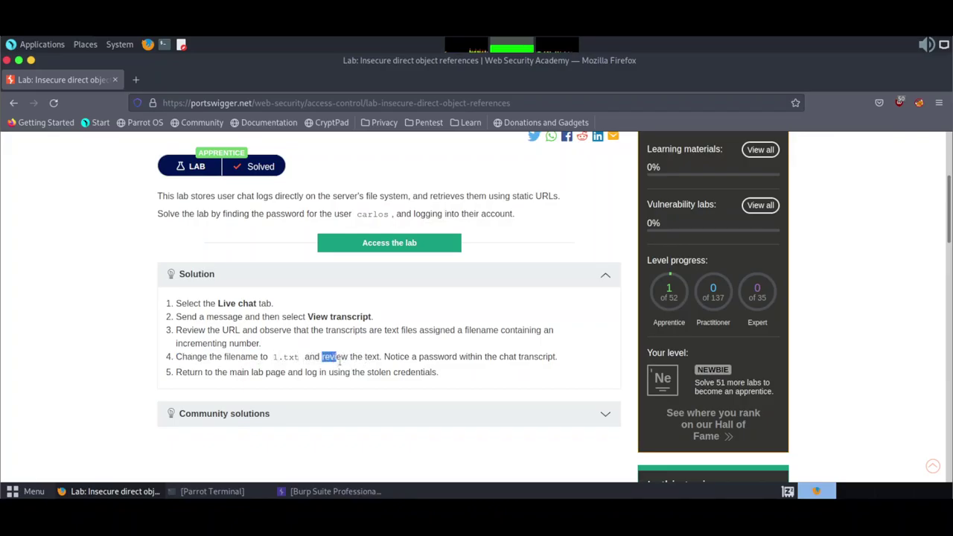
Expand the Community solutions section and scroll through it.
{"action": "left_click", "coordinate": [278, 413]}
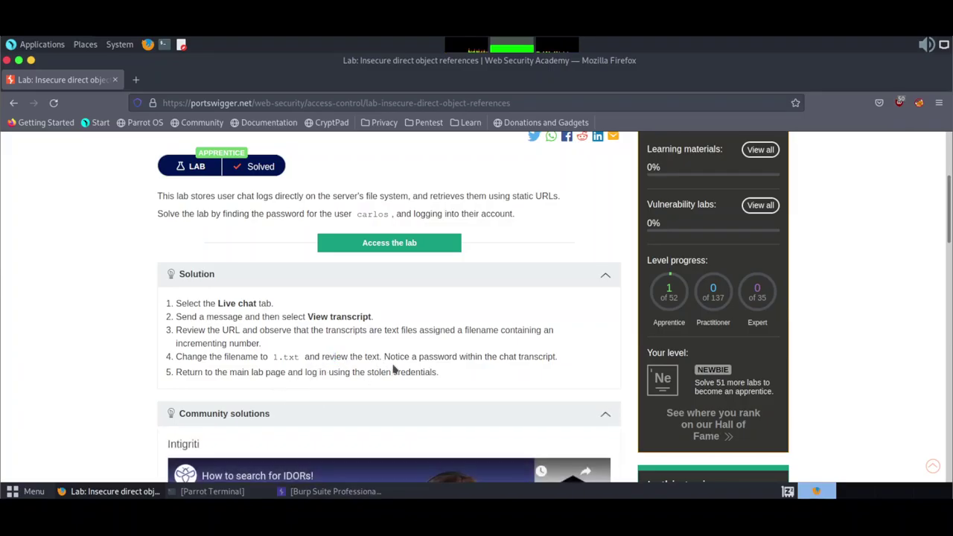
{"action": "scroll", "coordinate": [395, 366], "scroll_direction": "down", "scroll_amount": 4}
{"action": "scroll", "coordinate": [395, 367], "scroll_direction": "down", "scroll_amount": 2}
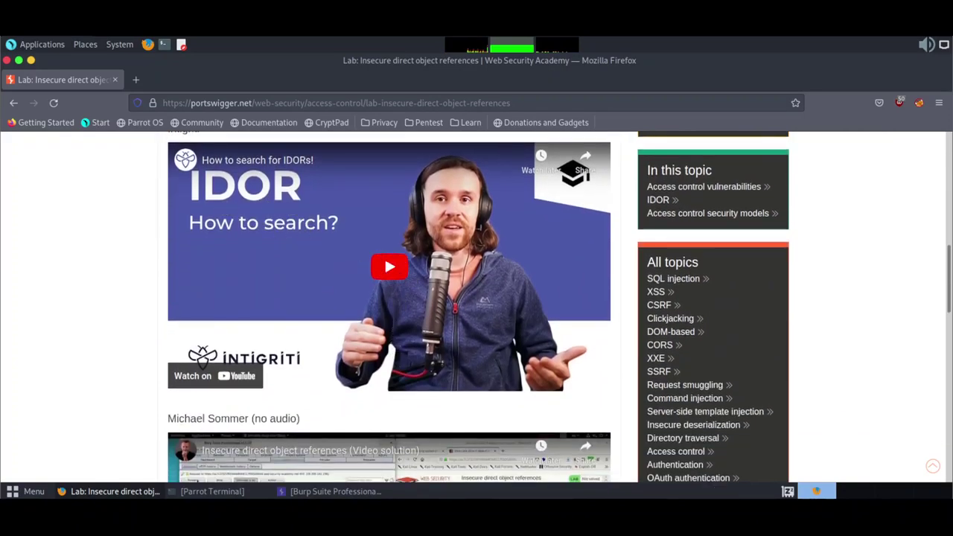
{"action": "scroll", "coordinate": [428, 291], "scroll_direction": "down", "scroll_amount": 2}
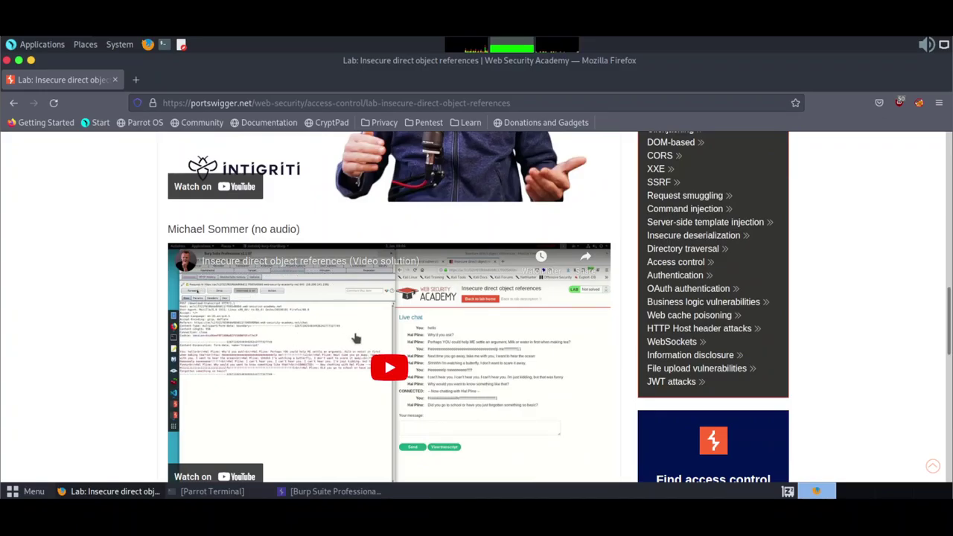
{"action": "scroll", "coordinate": [356, 338], "scroll_direction": "up", "scroll_amount": 4}
{"action": "scroll", "coordinate": [356, 338], "scroll_direction": "up", "scroll_amount": 5}
{"action": "scroll", "coordinate": [356, 338], "scroll_direction": "down", "scroll_amount": 1}
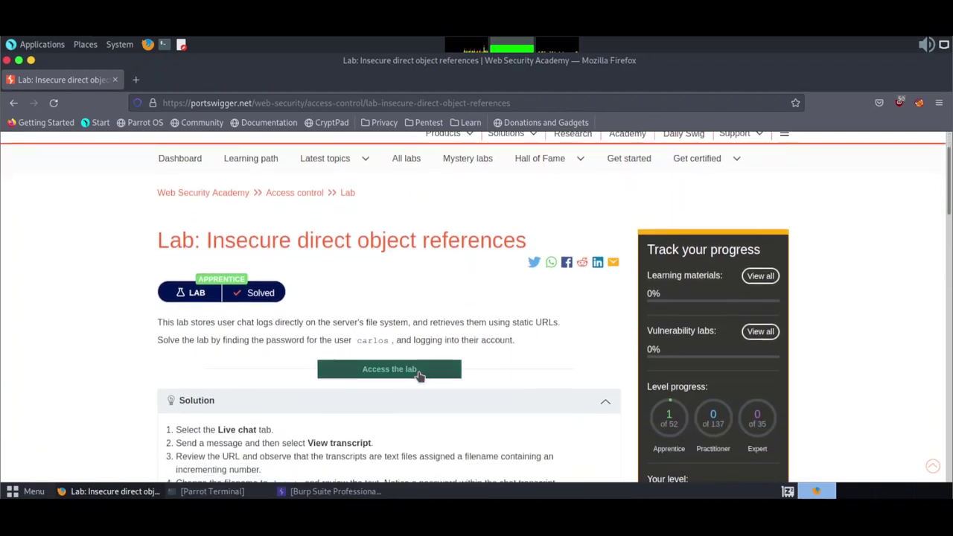
Launch the lab instance and wait for the 'We like to shop' home page to load.
{"action": "left_click", "coordinate": [419, 376]}
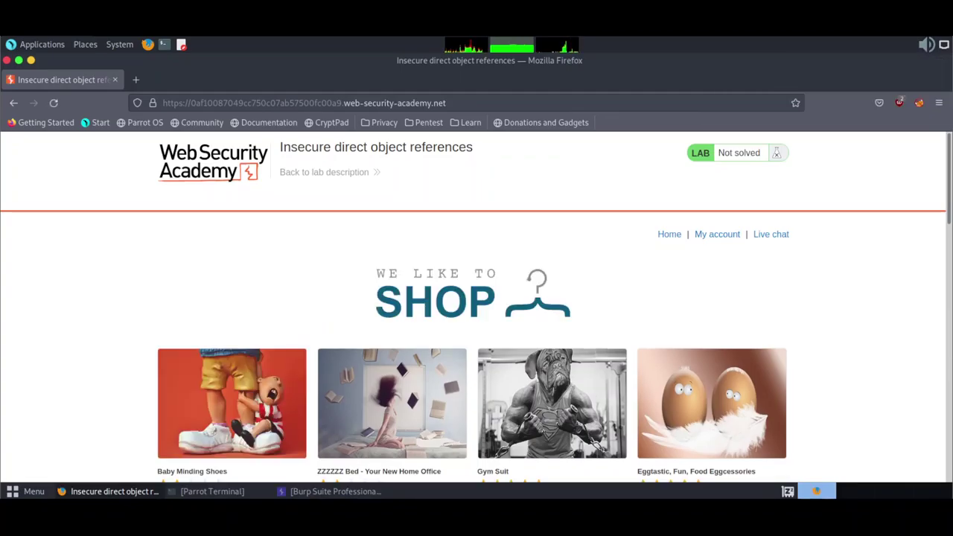
{"action": "scroll", "coordinate": [622, 261], "scroll_direction": "down", "scroll_amount": 2}
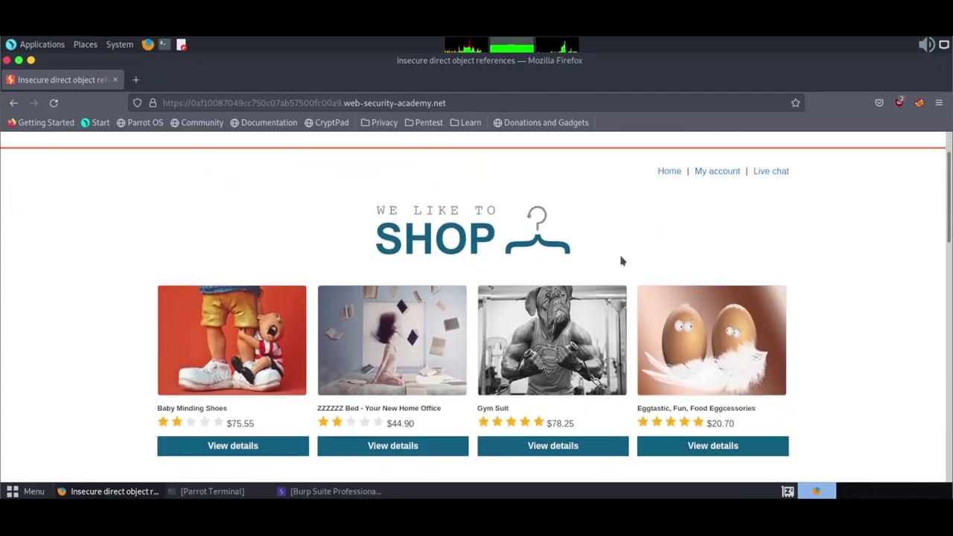
{"action": "scroll", "coordinate": [728, 205], "scroll_direction": "up", "scroll_amount": 2}
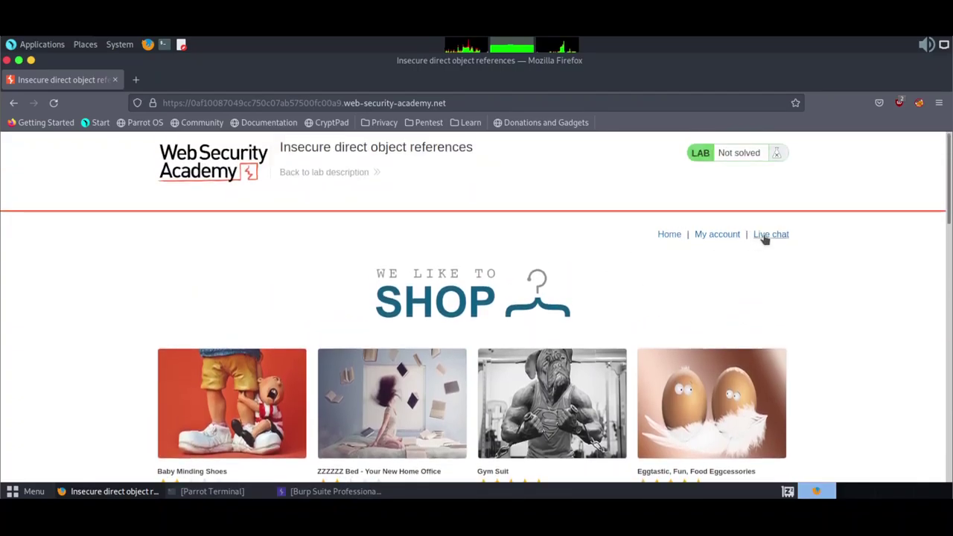
Try logging in with your own username and password, dismiss the save-password prompt, then open Live chat.
{"action": "left_click", "coordinate": [719, 237]}
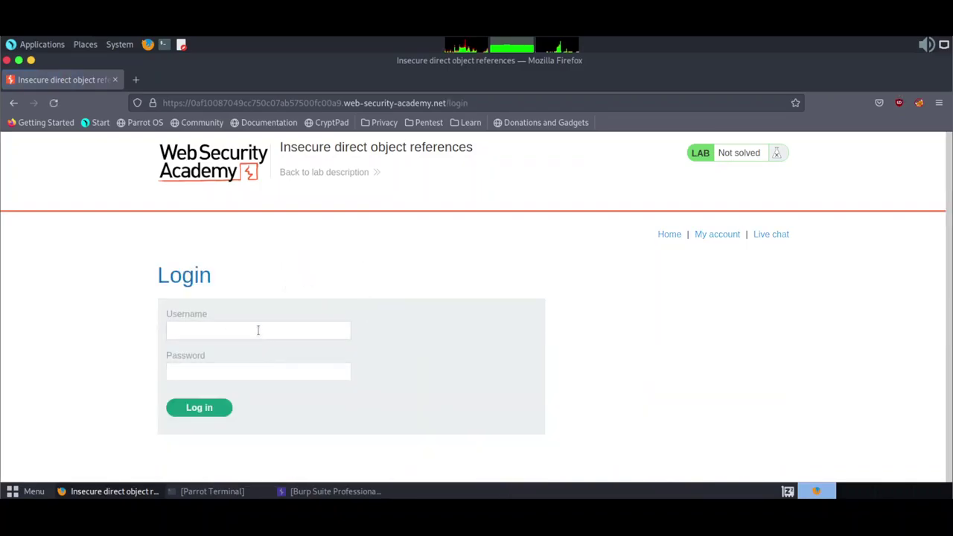
{"action": "left_click", "coordinate": [258, 330]}
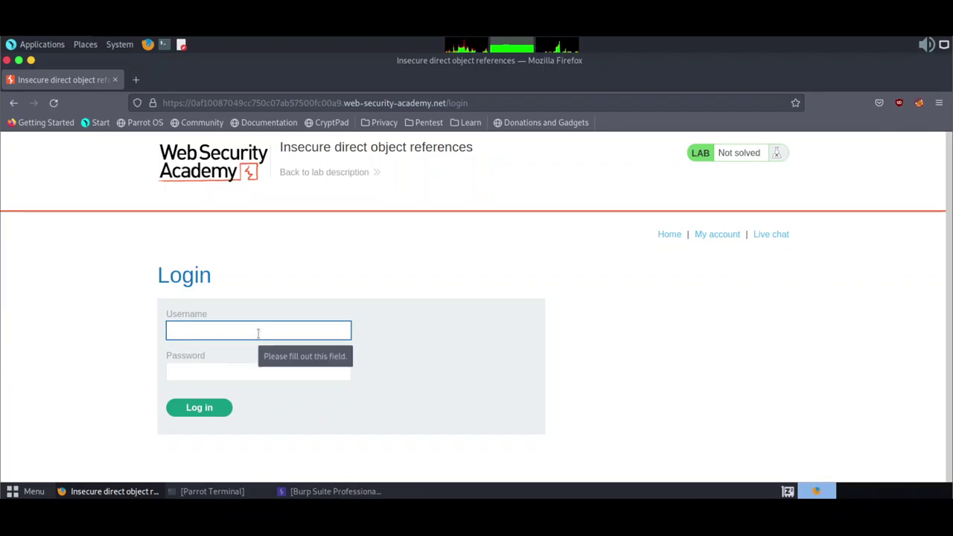
{"action": "key", "text": "Tab"}
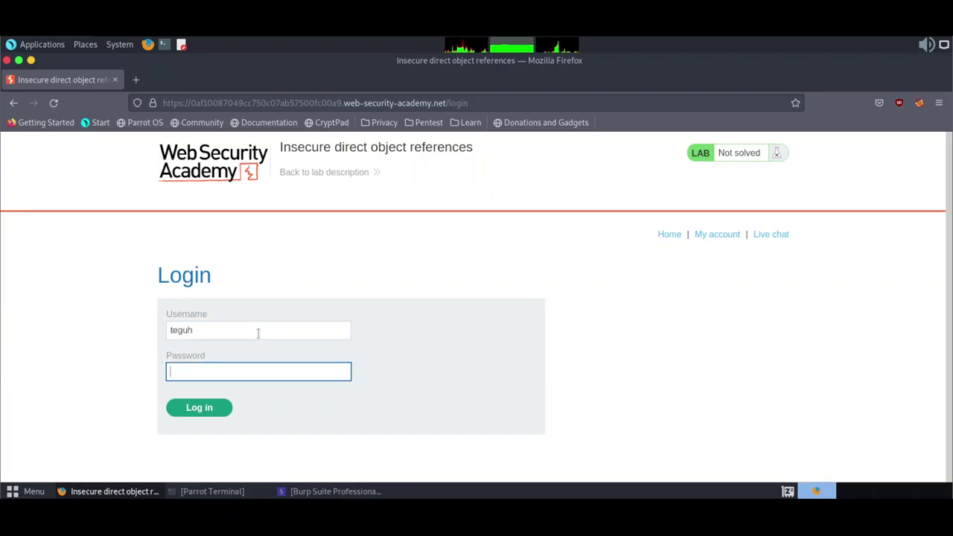
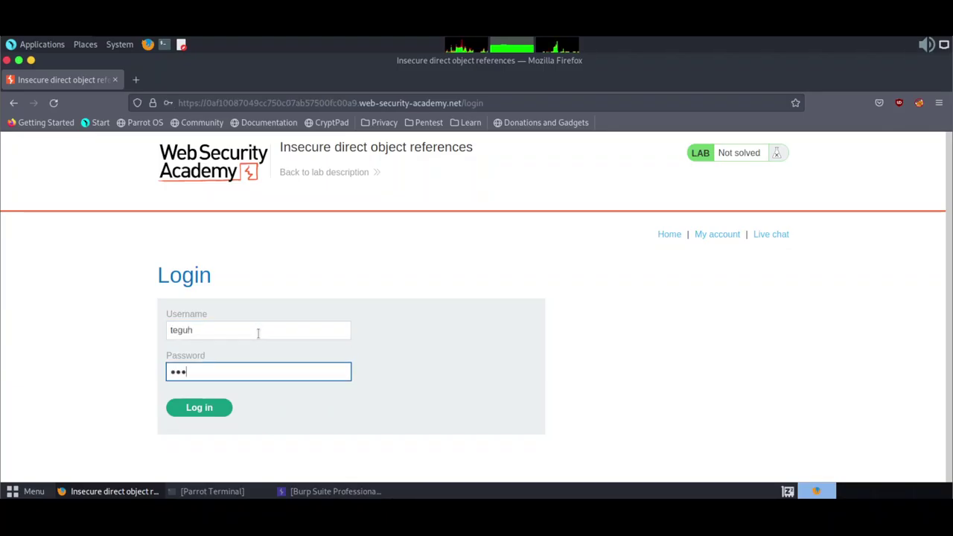
{"action": "left_click", "coordinate": [197, 419]}
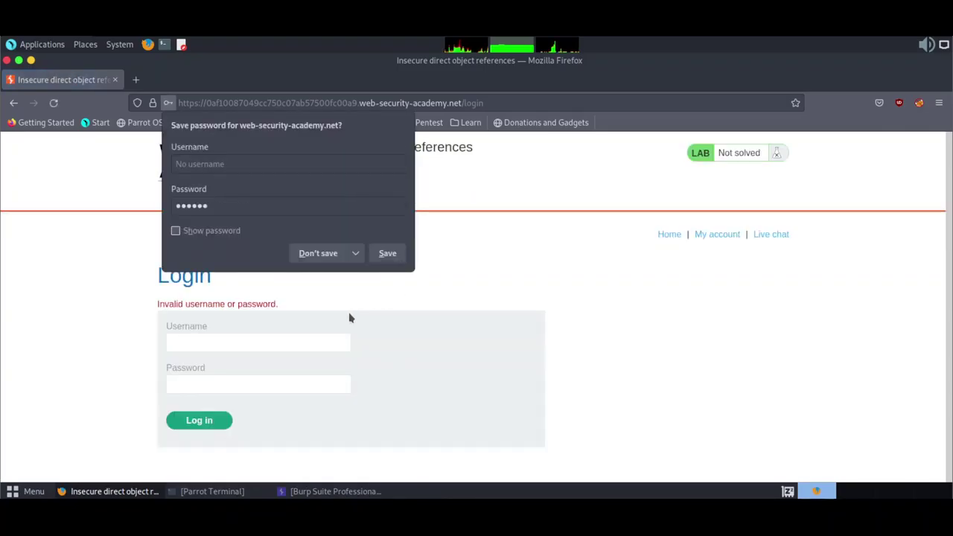
{"action": "left_click", "coordinate": [390, 283]}
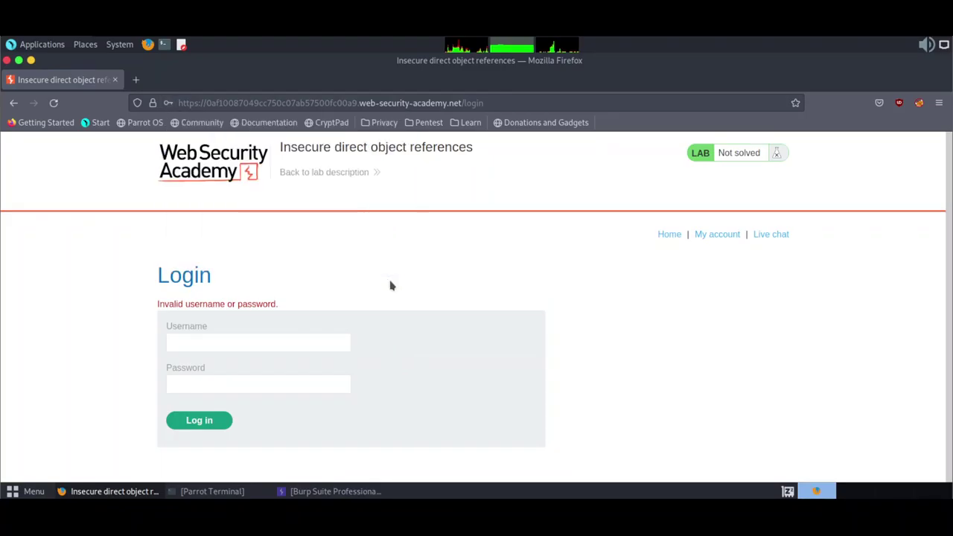
{"action": "left_click", "coordinate": [770, 236]}
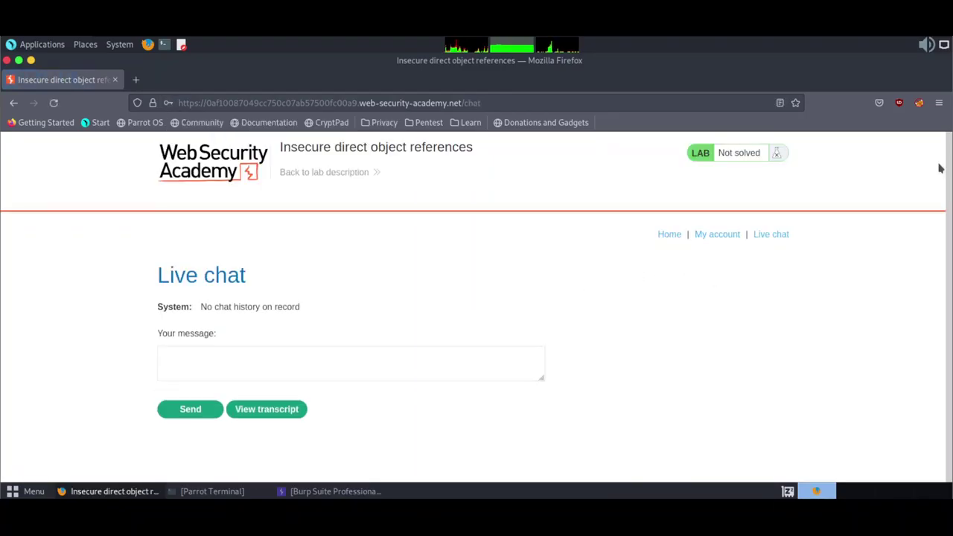
Switch FoxyProxy to the 'proxy' profile and bring Burp Suite forward, shifted to the right.
{"action": "left_click", "coordinate": [919, 103]}
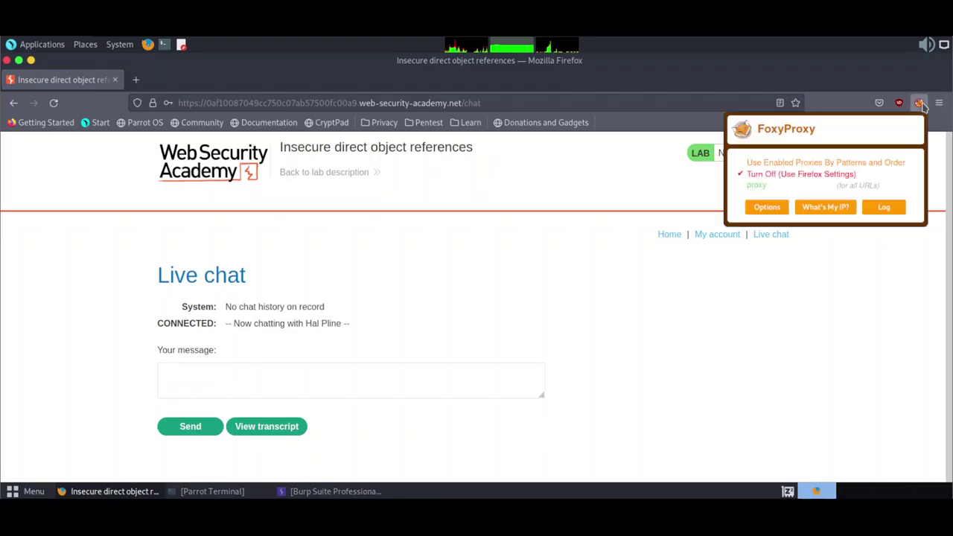
{"action": "left_click", "coordinate": [766, 187]}
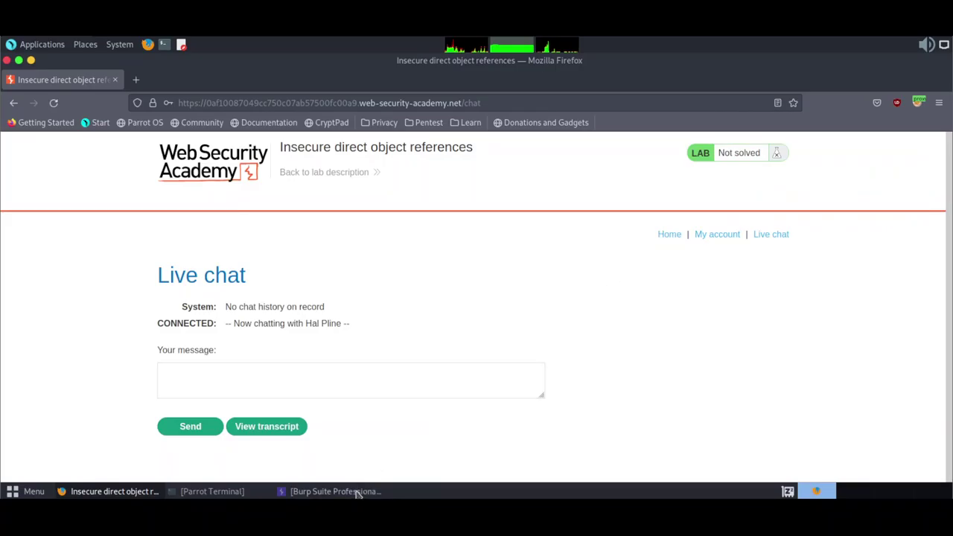
{"action": "left_click", "coordinate": [294, 491]}
{"action": "mouse_move", "coordinate": [242, 64]}
{"action": "left_mouse_down"}
{"action": "mouse_move", "coordinate": [384, 64]}
{"action": "mouse_move", "coordinate": [373, 89]}
{"action": "left_mouse_up"}
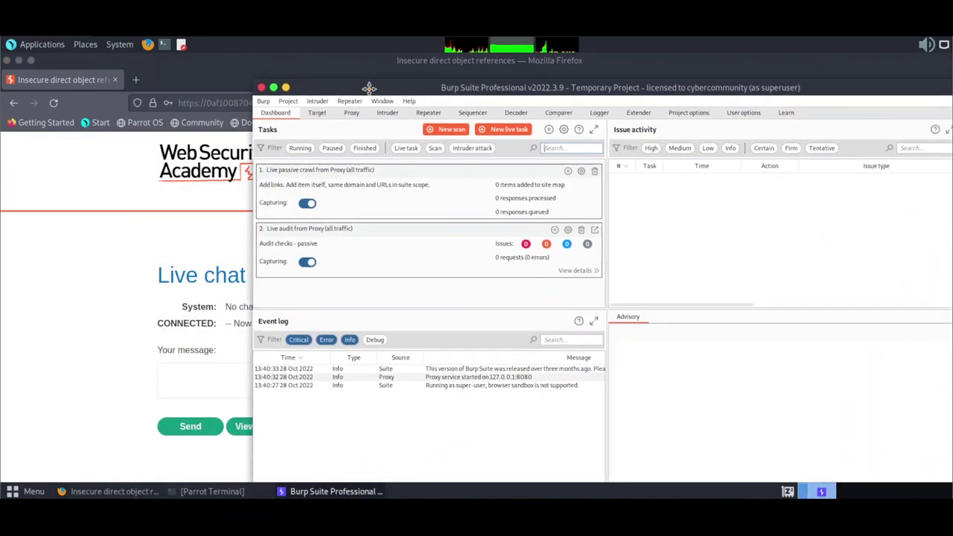
Restore Firefox to a smaller window on the left with Burp Suite positioned behind it on the right.
{"action": "left_click", "coordinate": [659, 70]}
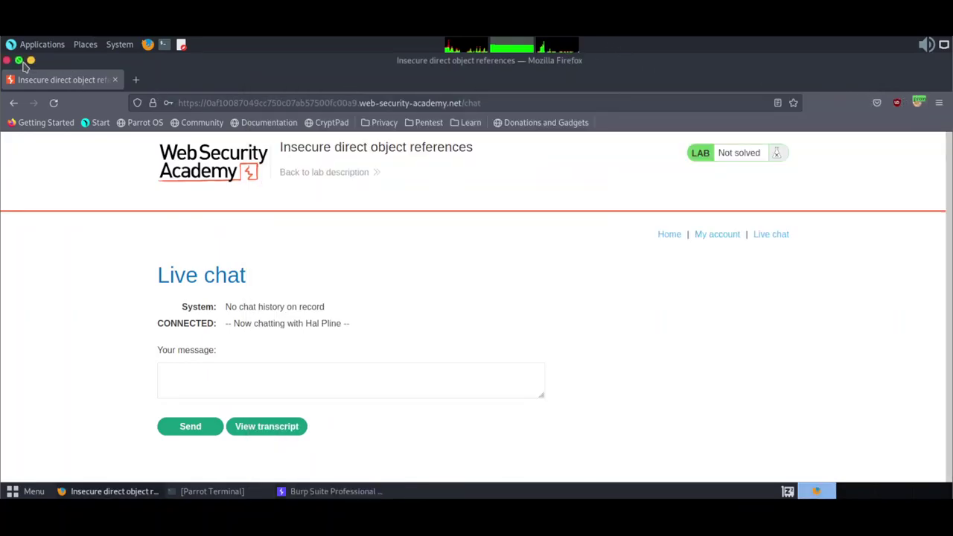
{"action": "left_click", "coordinate": [30, 60]}
{"action": "mouse_move", "coordinate": [420, 69]}
{"action": "left_mouse_down"}
{"action": "mouse_move", "coordinate": [216, 69]}
{"action": "mouse_move", "coordinate": [225, 58]}
{"action": "left_mouse_up"}
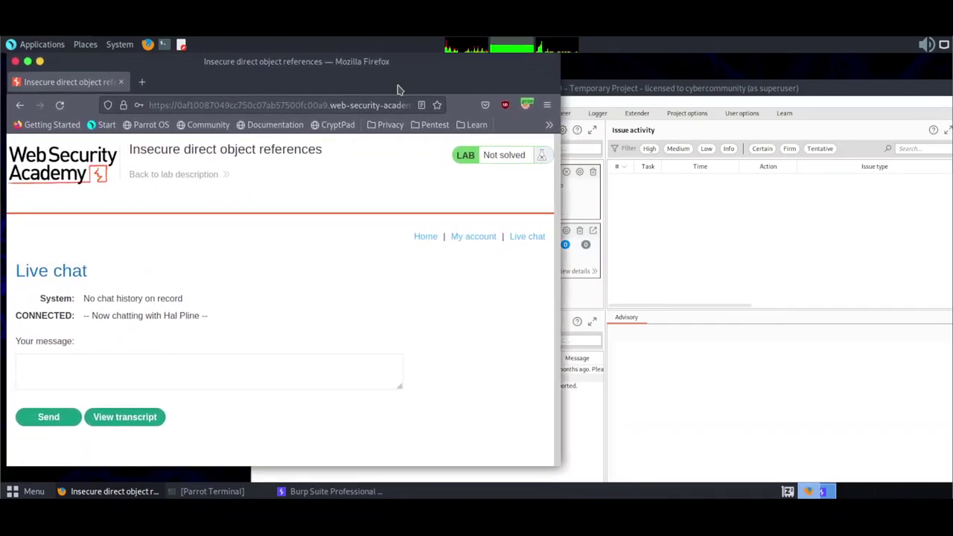
{"action": "left_click_drag", "start_coordinate": [593, 91], "coordinate": [599, 65]}
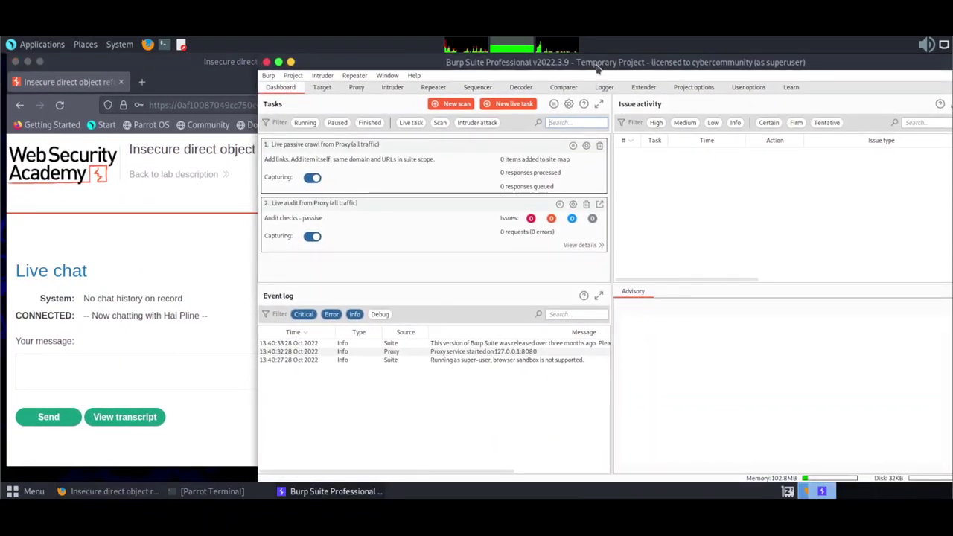
{"action": "left_click", "coordinate": [181, 243]}
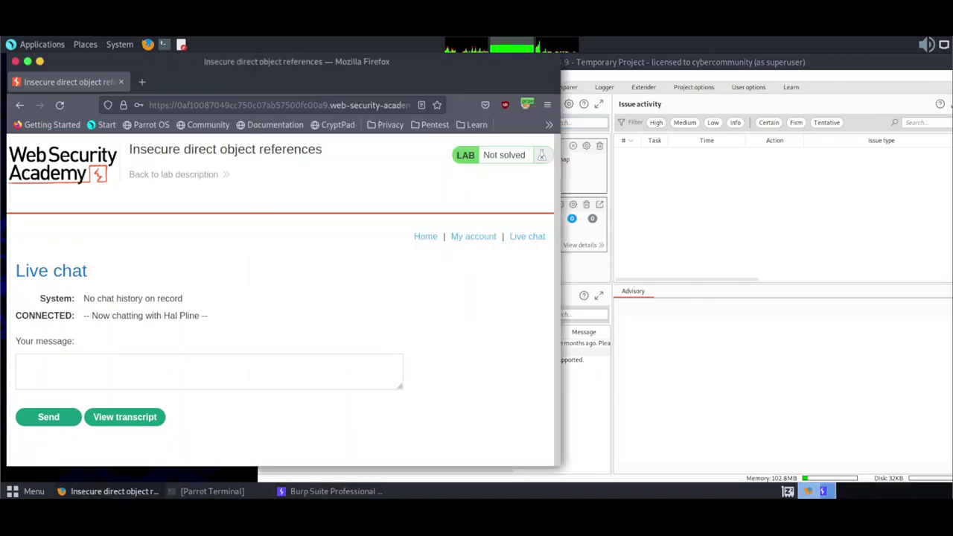
{"action": "left_click", "coordinate": [152, 370]}
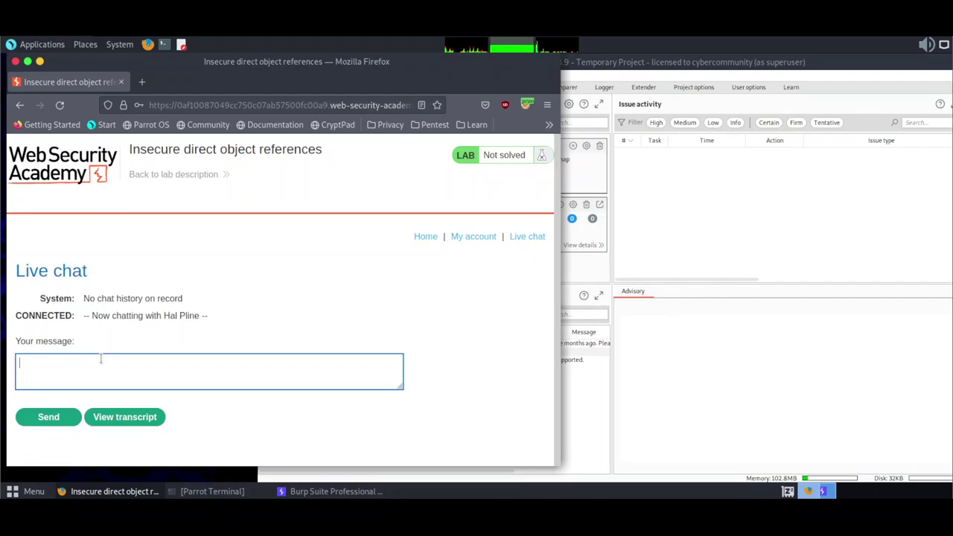
Send the greeting Assalamu'alaikum to the chat agent.
{"action": "type", "text": "Assalamu"}
{"action": "type", "text": "'alaikum"}
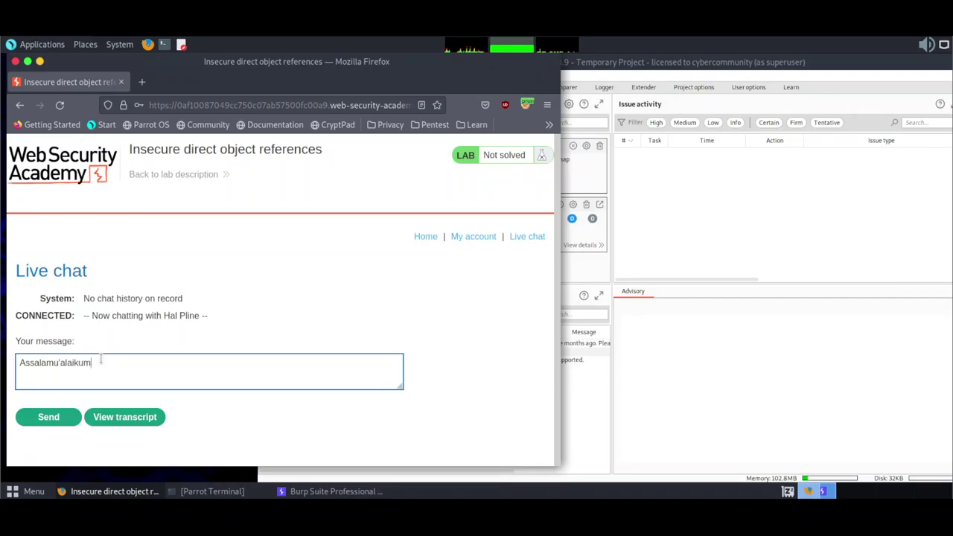
{"action": "key", "text": "Return"}
{"action": "left_click", "coordinate": [70, 415]}
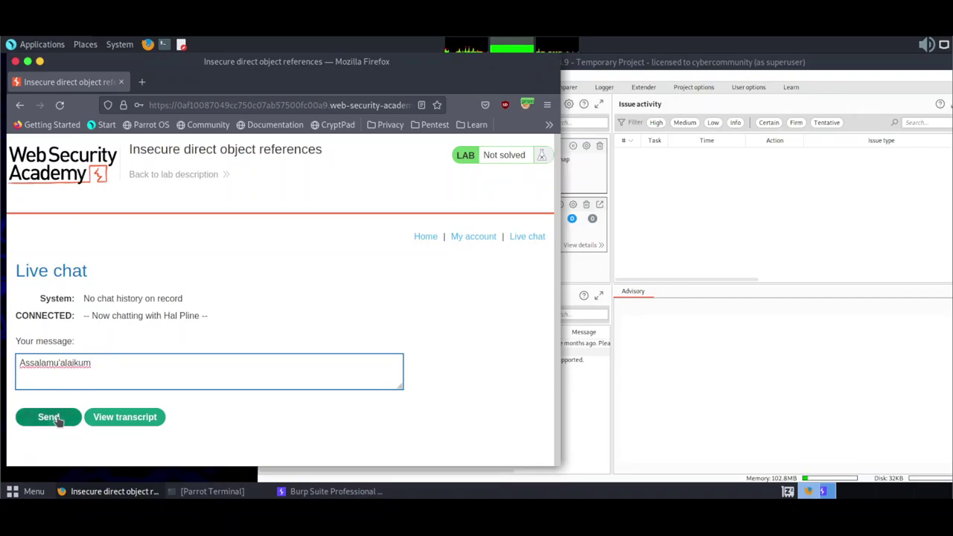
Turn on Proxy interception and capture the POST /download-transcript request from View transcript.
{"action": "left_click", "coordinate": [687, 208]}
{"action": "left_click", "coordinate": [356, 88]}
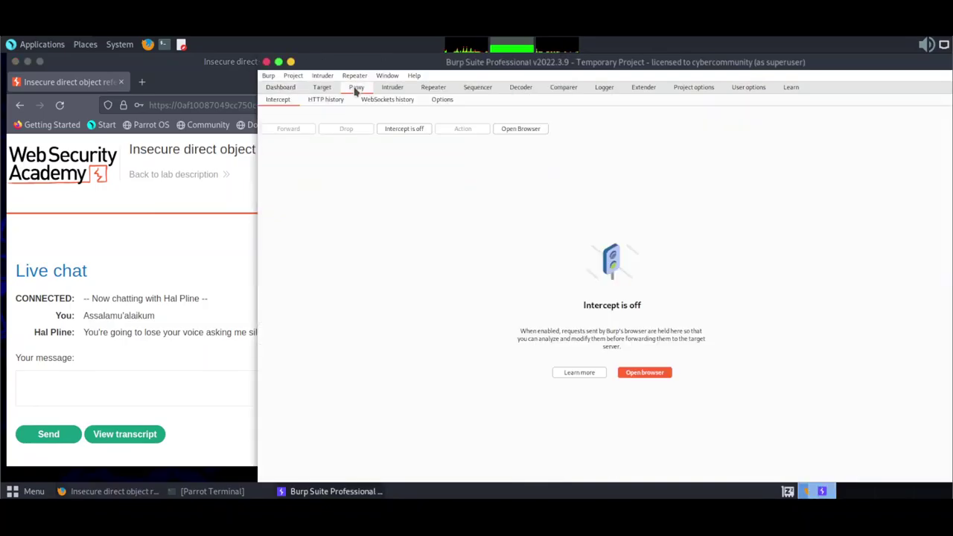
{"action": "left_click", "coordinate": [403, 131]}
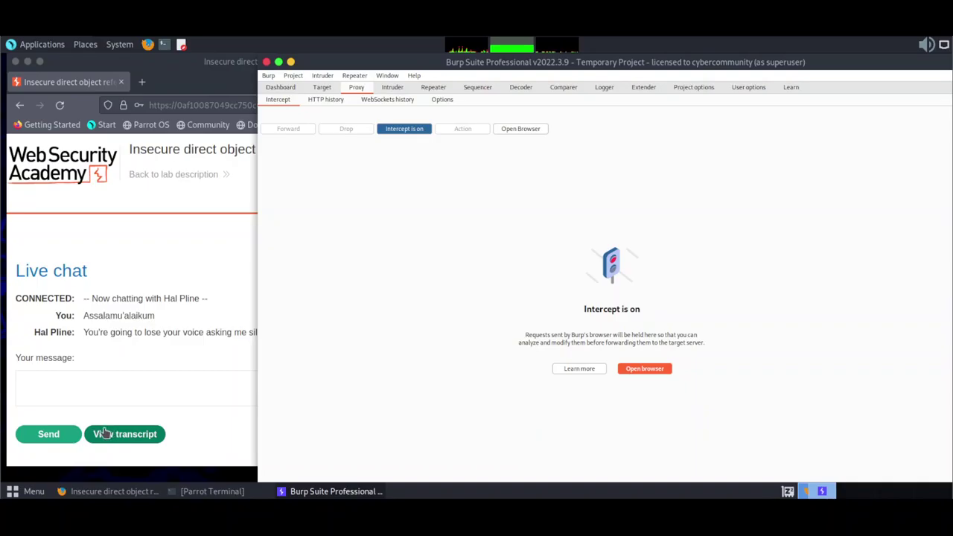
{"action": "left_click", "coordinate": [128, 438]}
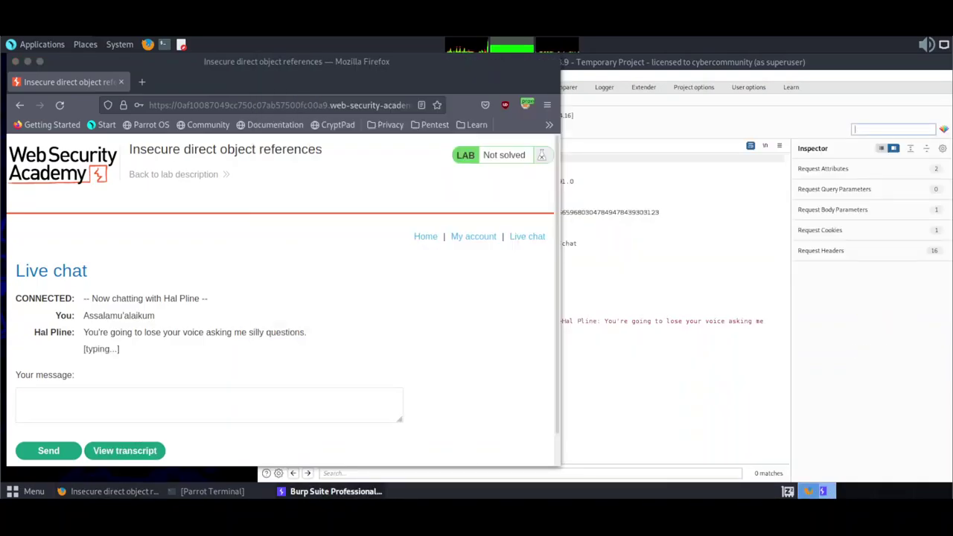
{"action": "left_click", "coordinate": [618, 264]}
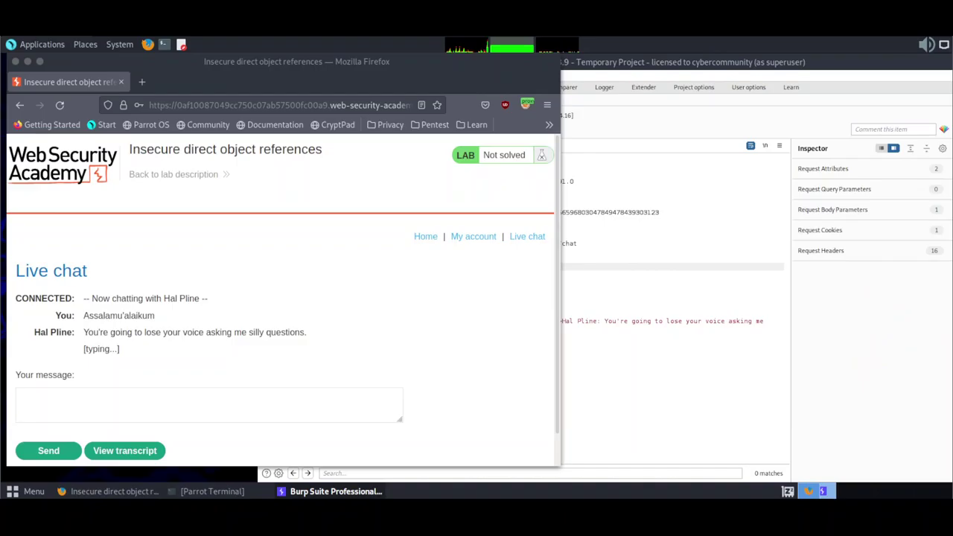
{"action": "left_click", "coordinate": [627, 65]}
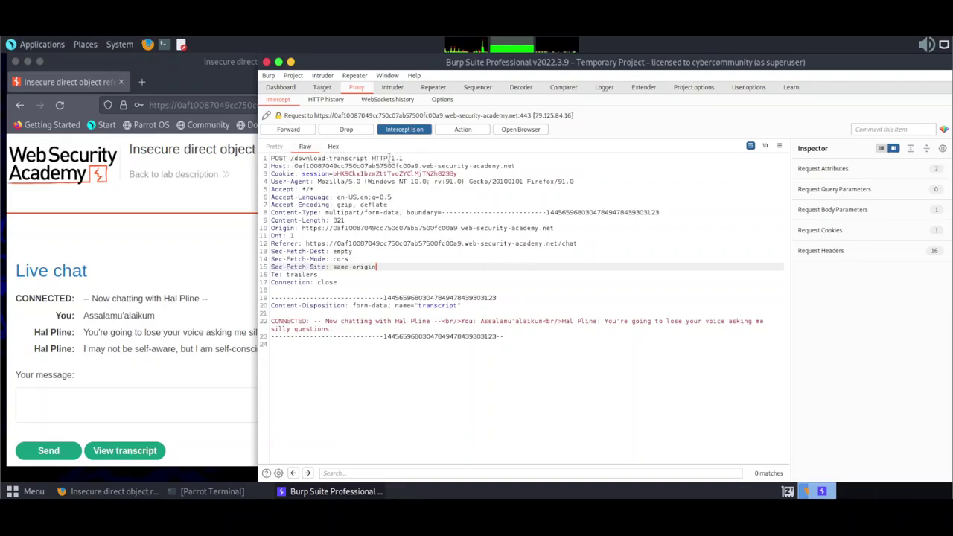
Forward the POST transcript request, then change the GET path from 2.txt to 1.txt and forward it.
{"action": "left_click_drag", "start_coordinate": [295, 159], "coordinate": [370, 159]}
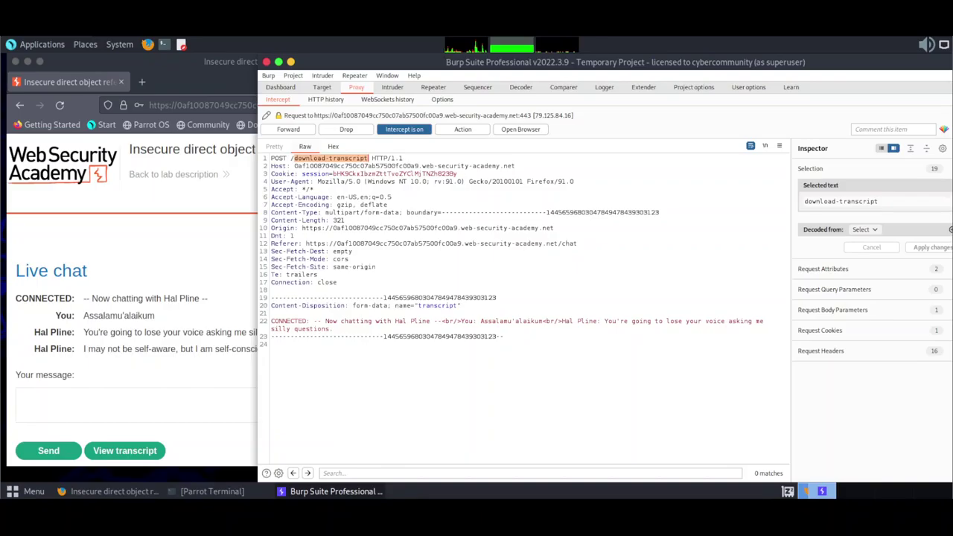
{"action": "left_click", "coordinate": [282, 131]}
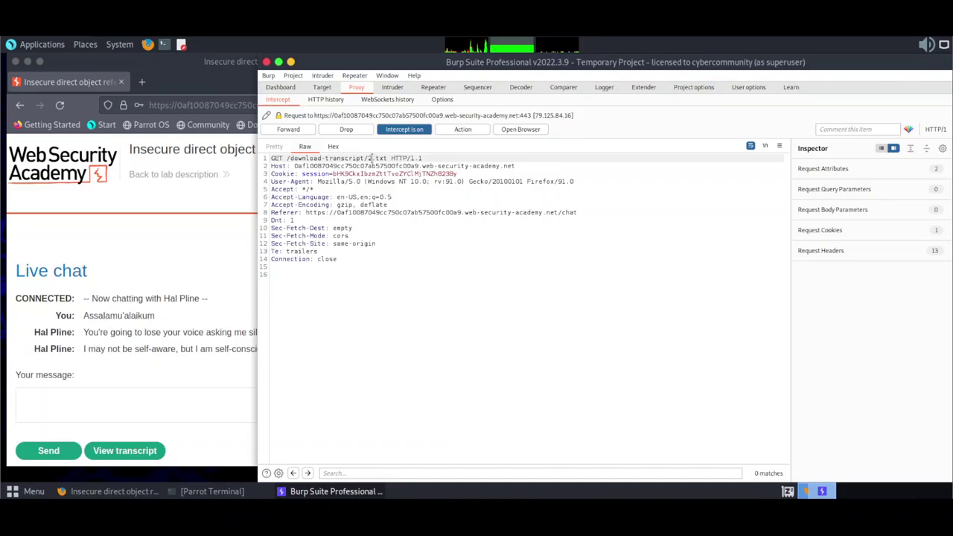
{"action": "key", "text": "BackSpace"}
{"action": "type", "text": "1"}
{"action": "key", "text": "ctrl+f"}
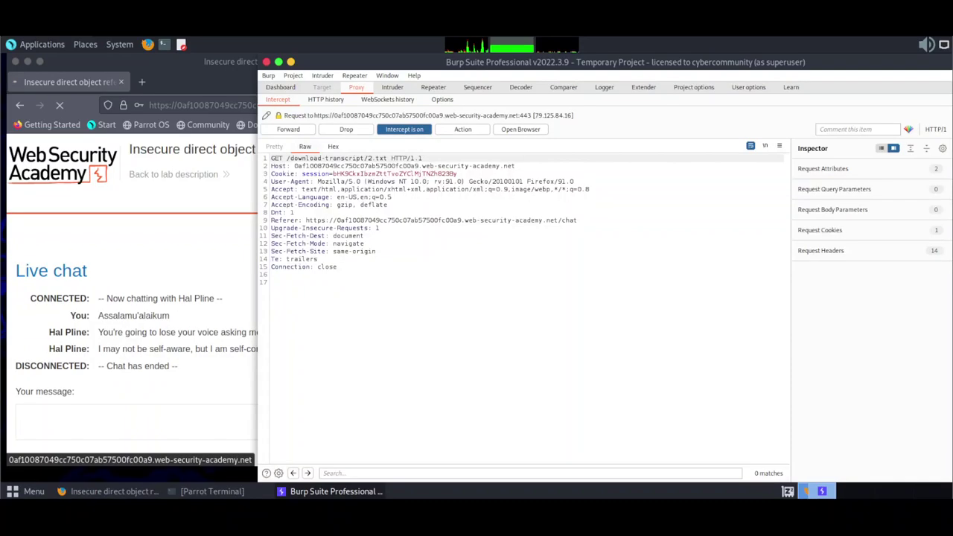
{"action": "left_click", "coordinate": [370, 158]}
{"action": "key", "text": "BackSpace"}
{"action": "type", "text": "1"}
{"action": "left_click", "coordinate": [288, 129]}
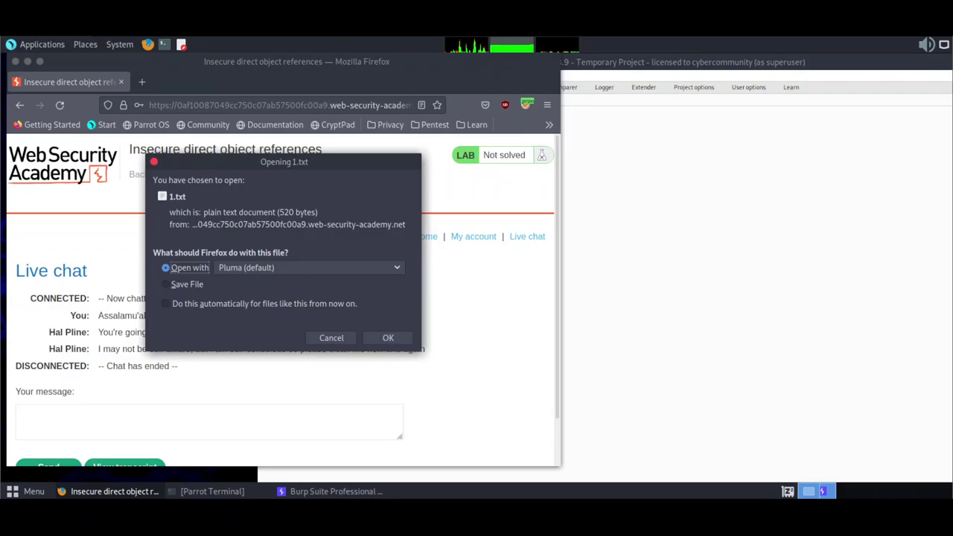
Open 1.txt in Pluma at full screen and read through the chat transcript.
{"action": "left_click", "coordinate": [392, 337]}
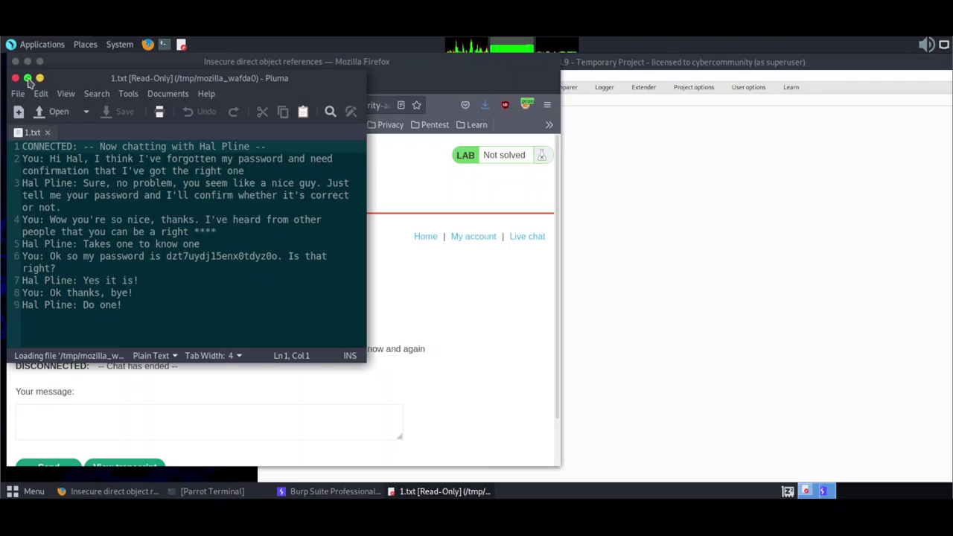
{"action": "left_click", "coordinate": [29, 78]}
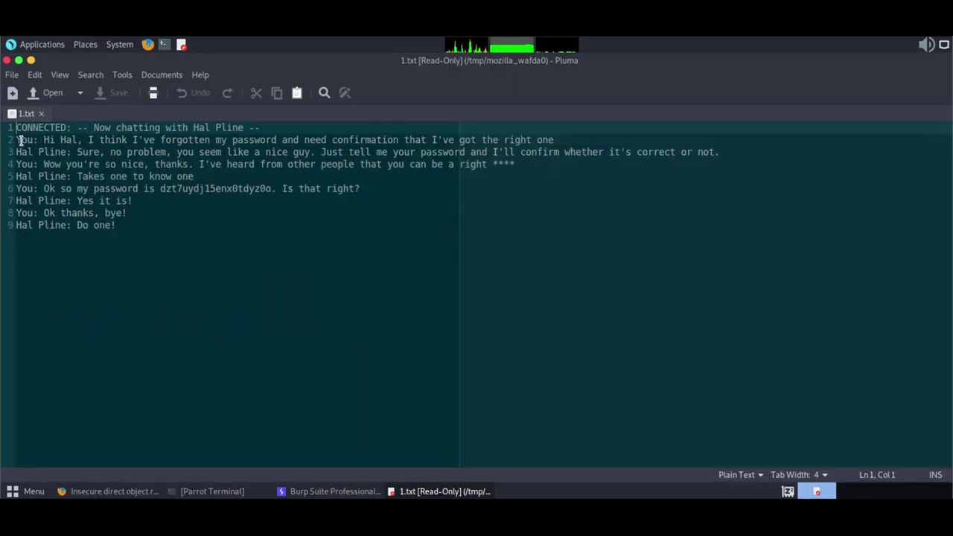
{"action": "left_click_drag", "start_coordinate": [16, 140], "coordinate": [356, 140]}
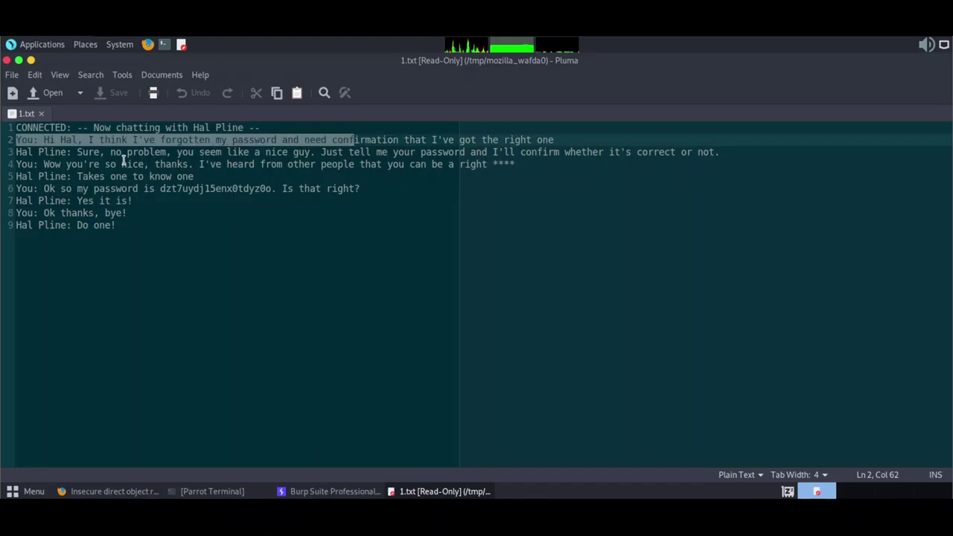
{"action": "left_click", "coordinate": [38, 147]}
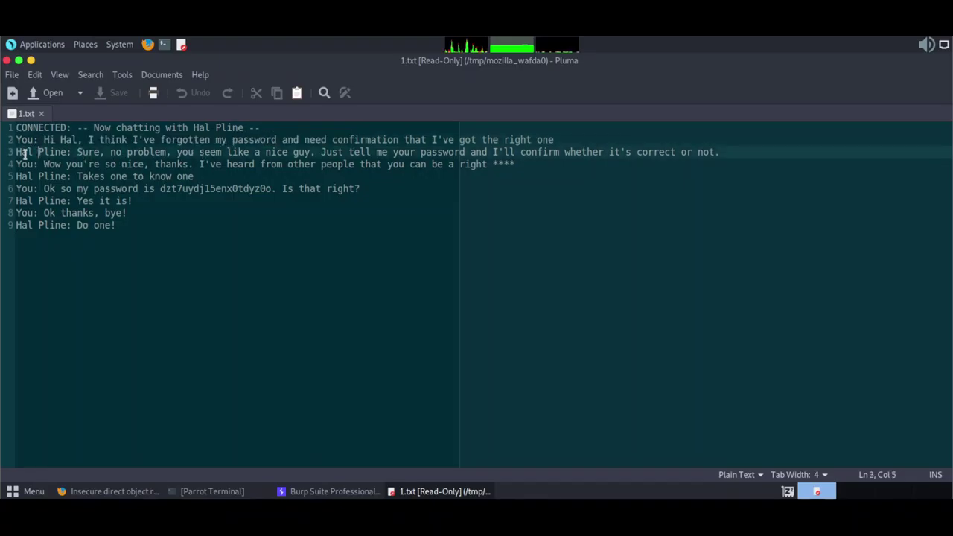
{"action": "left_click_drag", "start_coordinate": [16, 152], "coordinate": [67, 156]}
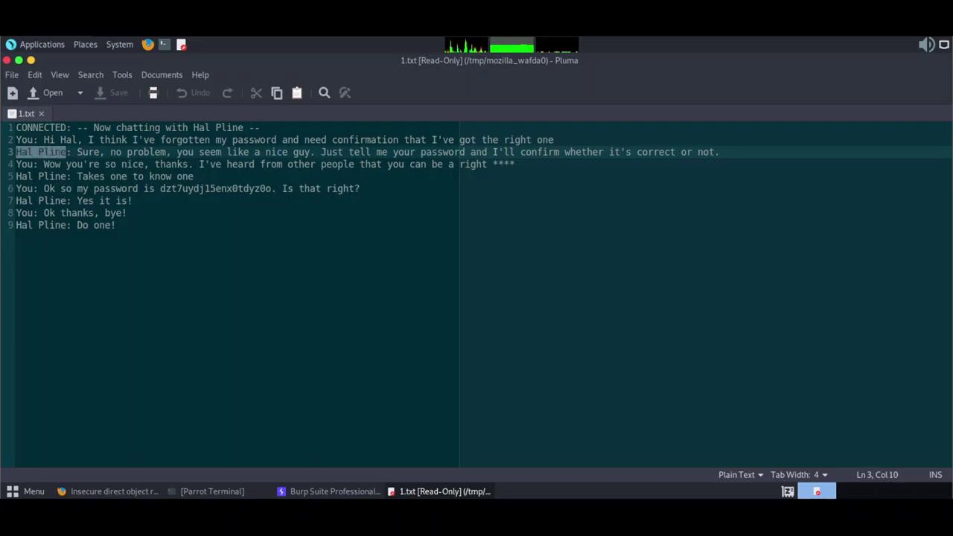
Copy the leaked password from line 6 and minimise Pluma.
{"action": "left_click", "coordinate": [163, 188]}
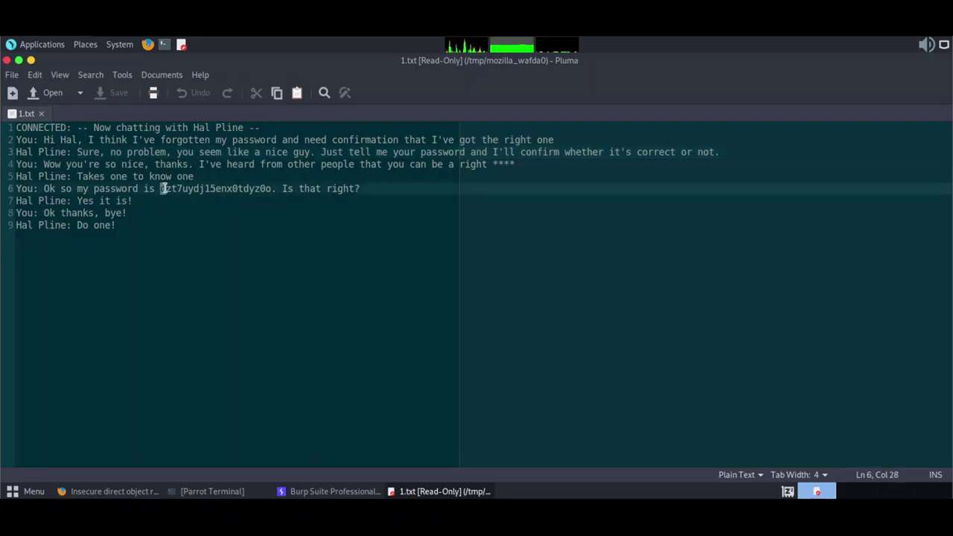
{"action": "left_click_drag", "start_coordinate": [162, 188], "coordinate": [270, 191]}
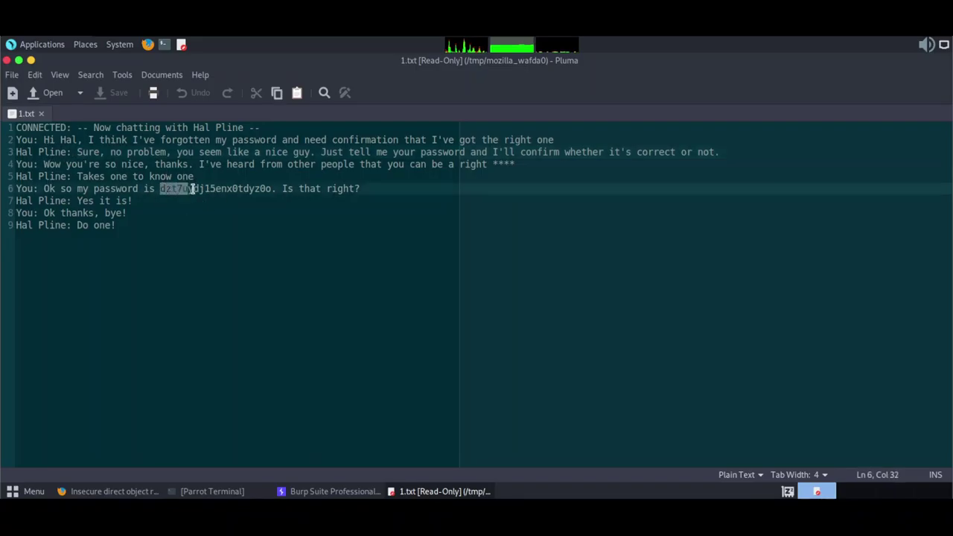
{"action": "right_click", "coordinate": [262, 191]}
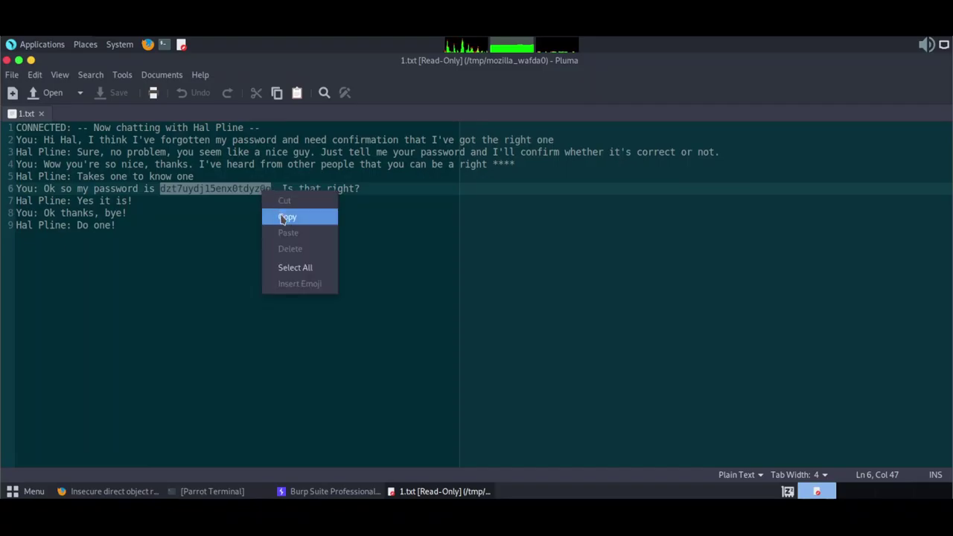
{"action": "left_click", "coordinate": [285, 219]}
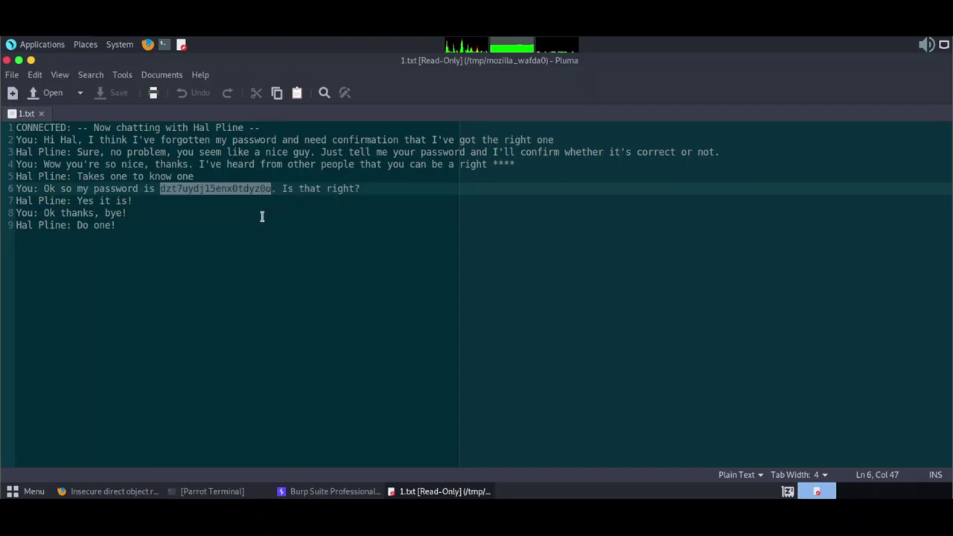
{"action": "left_click", "coordinate": [31, 61]}
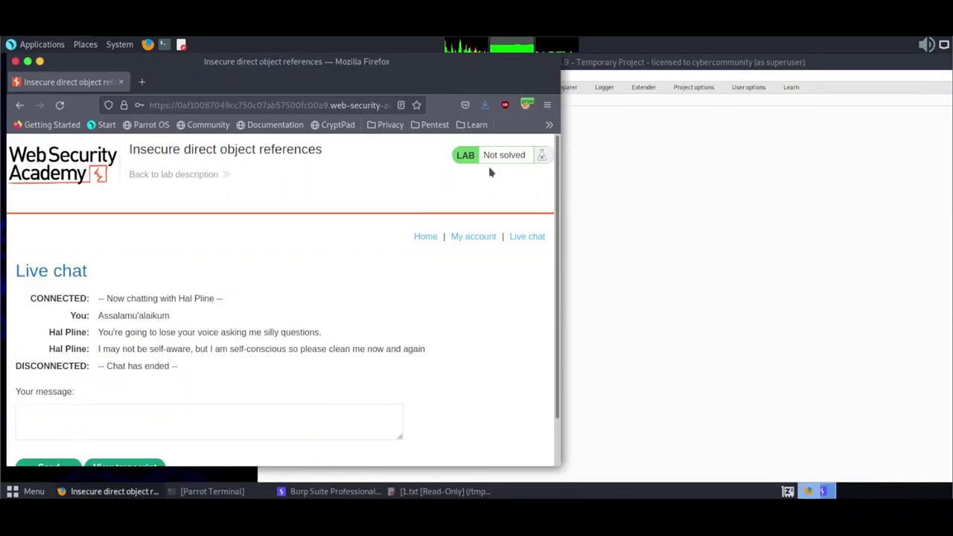
Turn FoxyProxy off, reload the shop home page, maximise Firefox, and open the login page.
{"action": "left_click", "coordinate": [423, 237]}
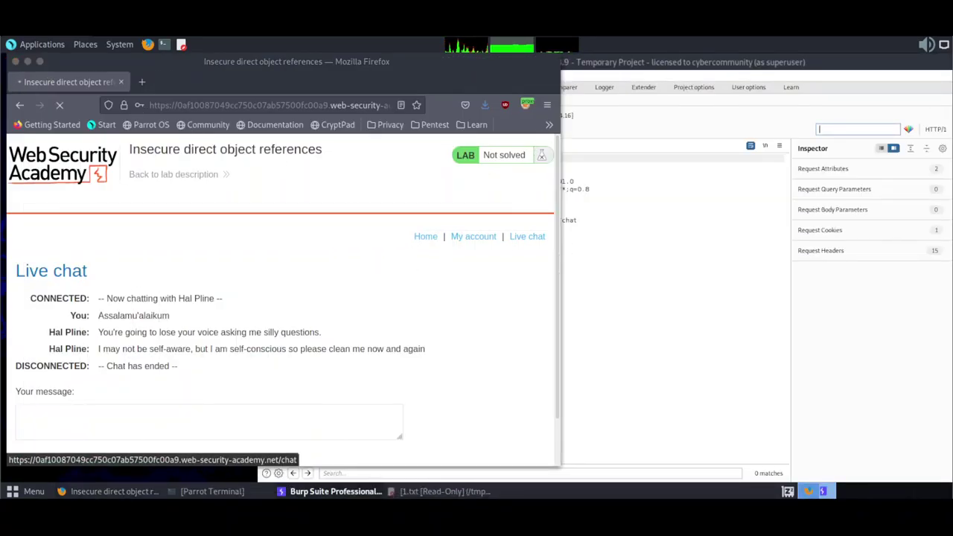
{"action": "left_click", "coordinate": [525, 109]}
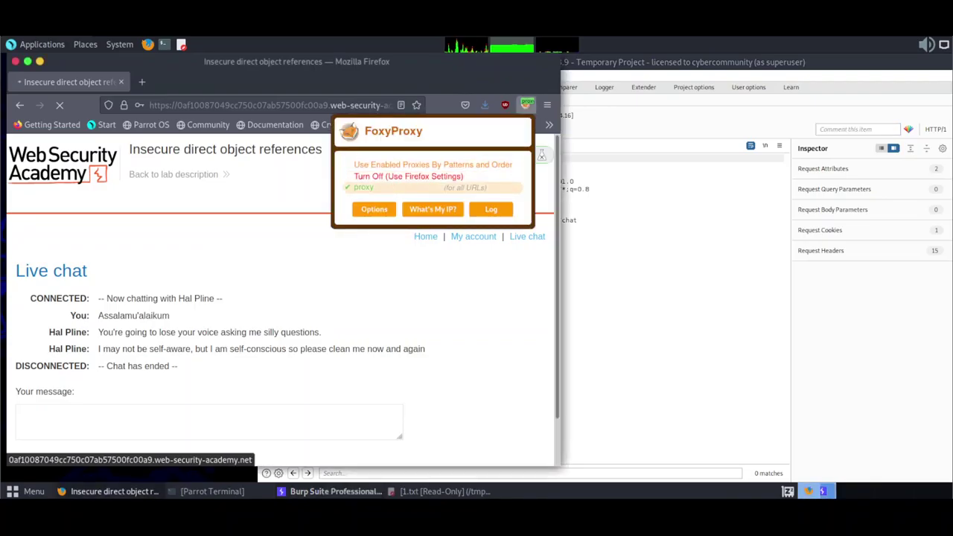
{"action": "left_click", "coordinate": [371, 179]}
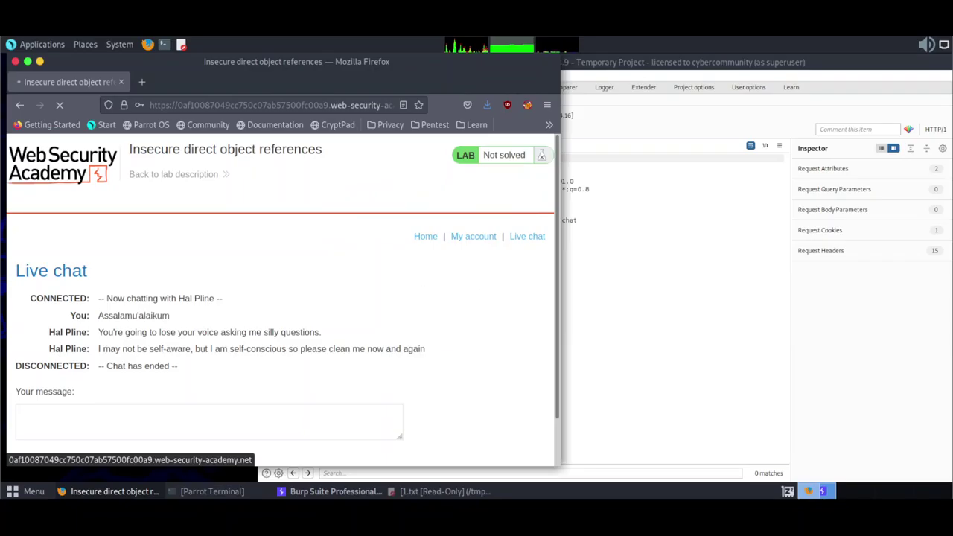
{"action": "left_click", "coordinate": [419, 242]}
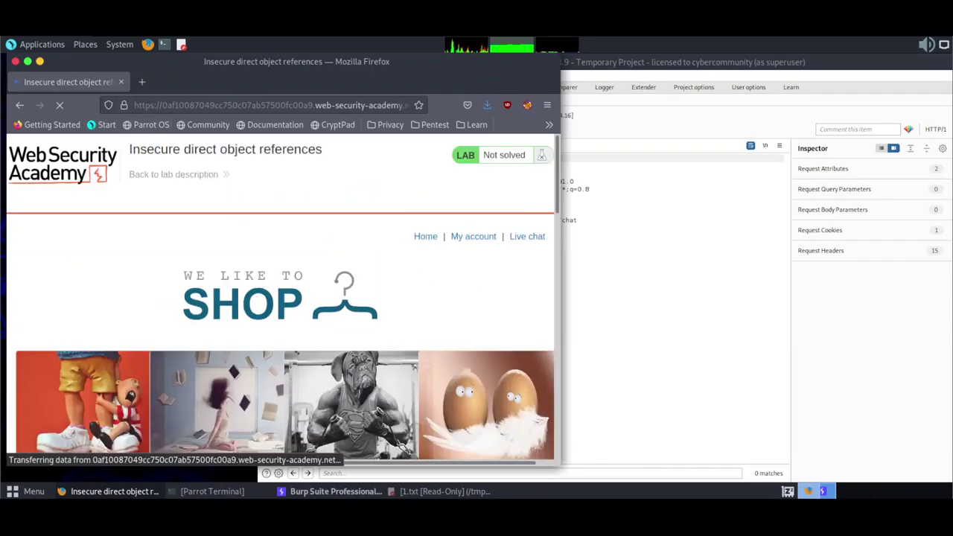
{"action": "left_click", "coordinate": [40, 62]}
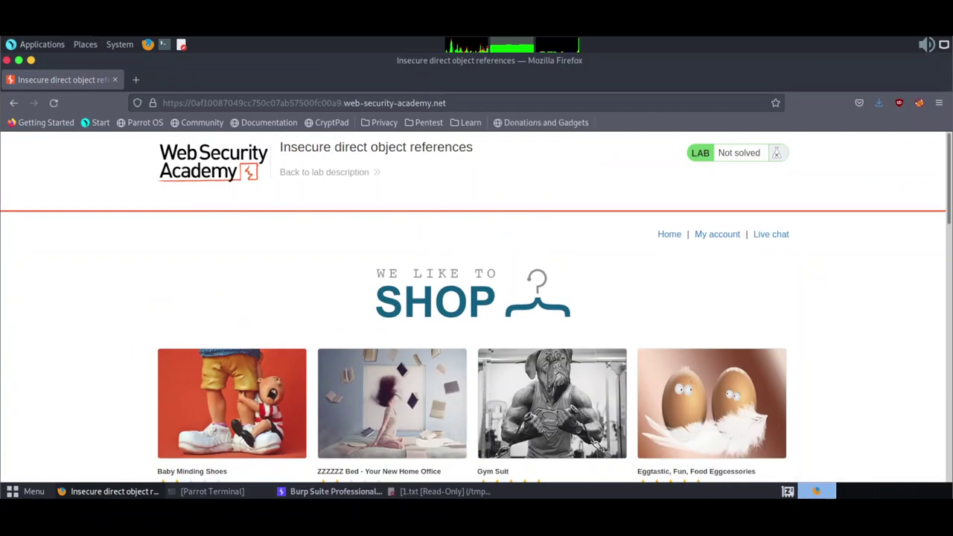
{"action": "left_click", "coordinate": [707, 234]}
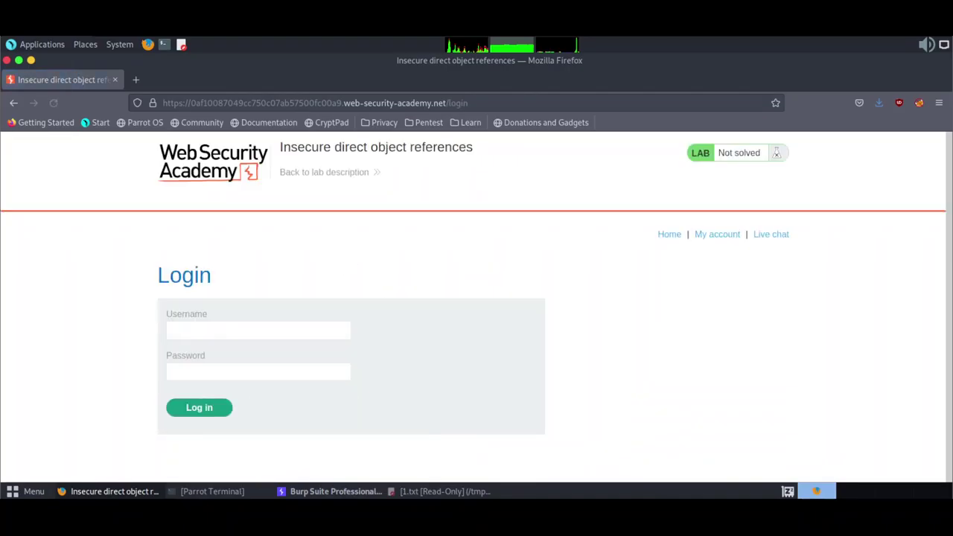
{"action": "left_click", "coordinate": [303, 331]}
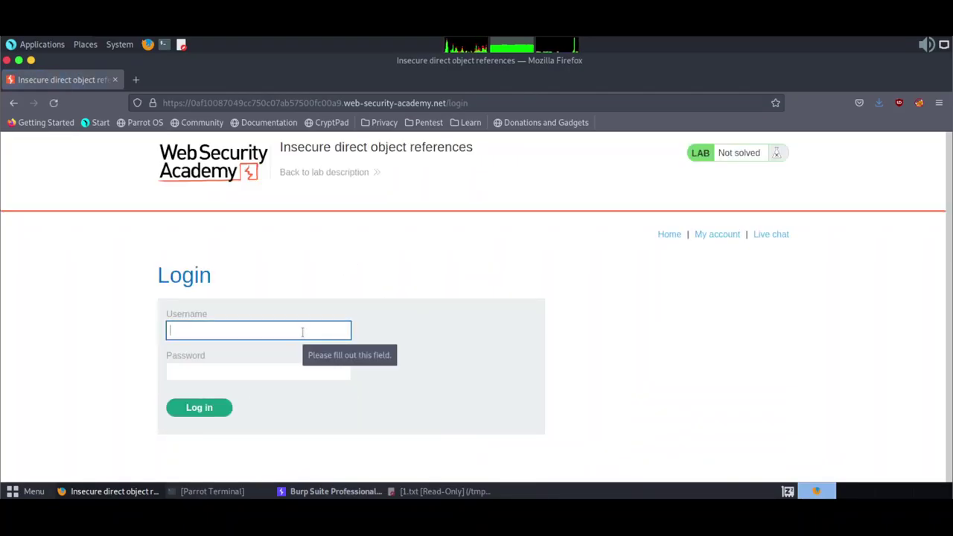
Log in to the lab with the victim's username and the password pasted from the transcript.
{"action": "type", "text": "ca"}
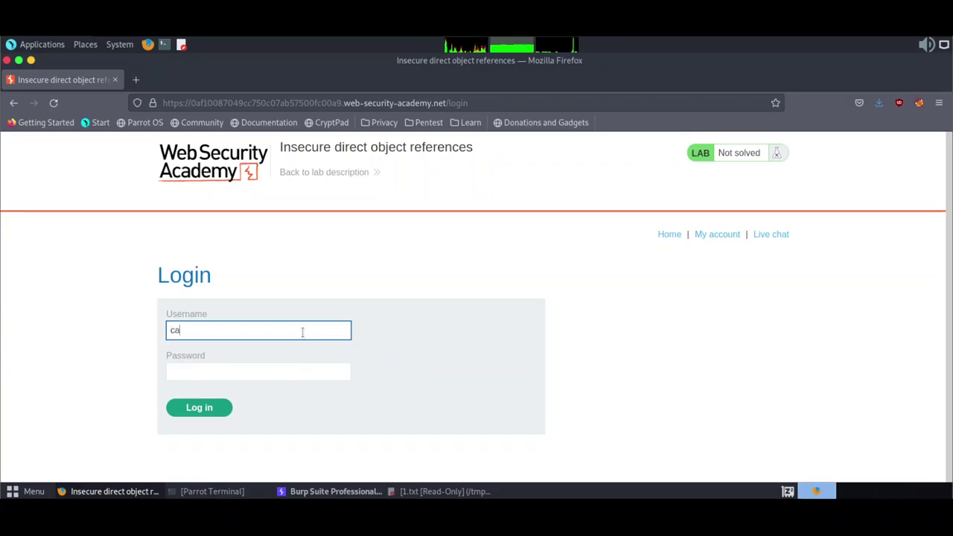
{"action": "type", "text": "r"}
{"action": "key", "text": "BackSpace"}
{"action": "left_click", "coordinate": [281, 374]}
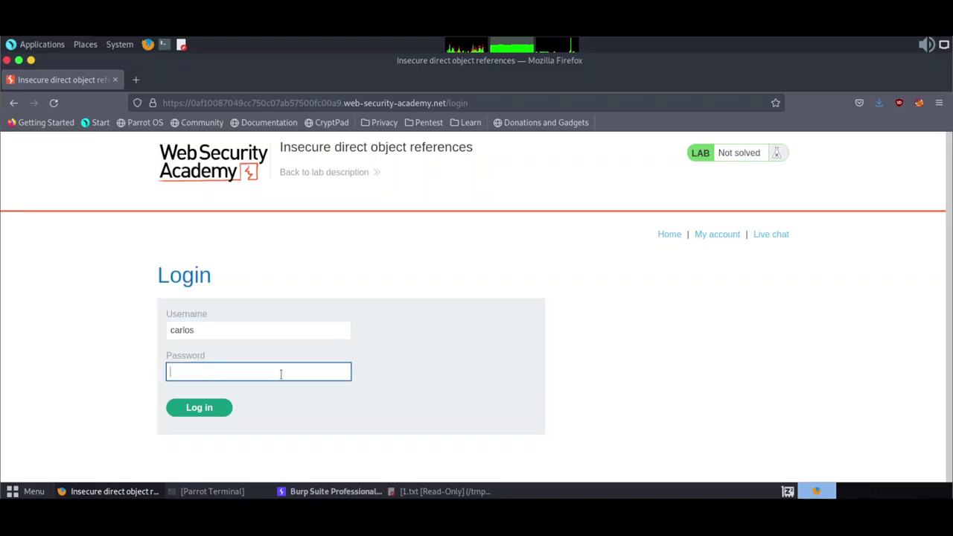
{"action": "key", "text": "ctrl+v"}
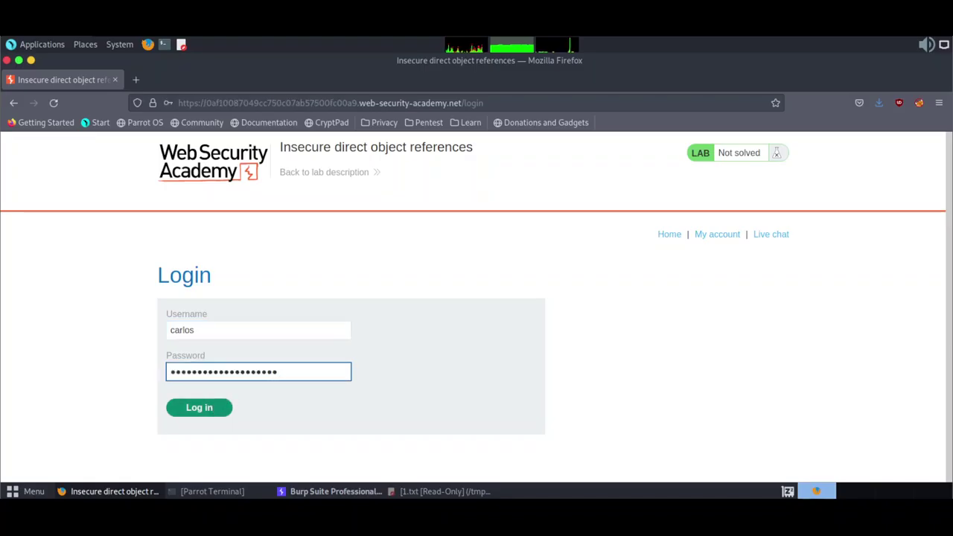
{"action": "left_click", "coordinate": [213, 408]}
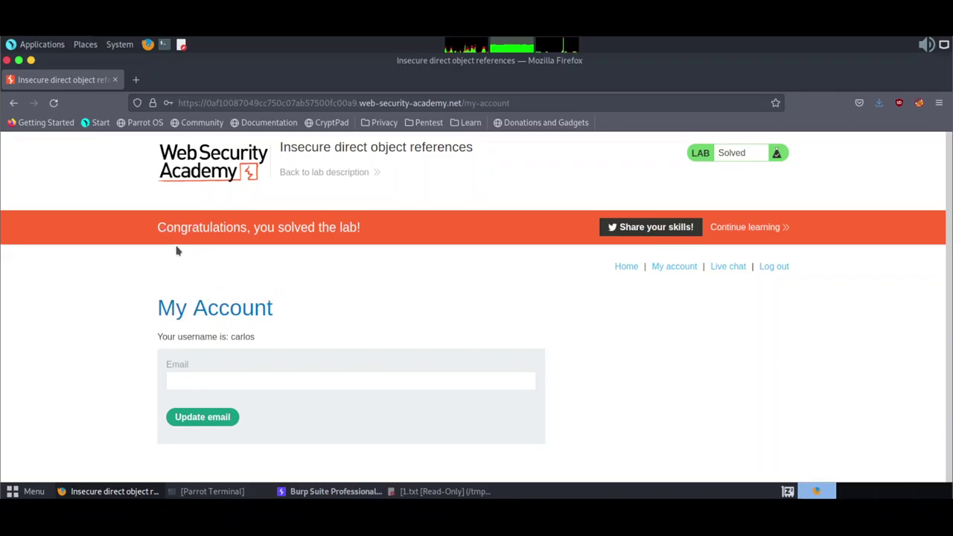
Verify the 'Congratulations, you solved the lab!' banner by briefly highlighting its text.
{"action": "left_click_drag", "start_coordinate": [157, 227], "coordinate": [361, 228]}
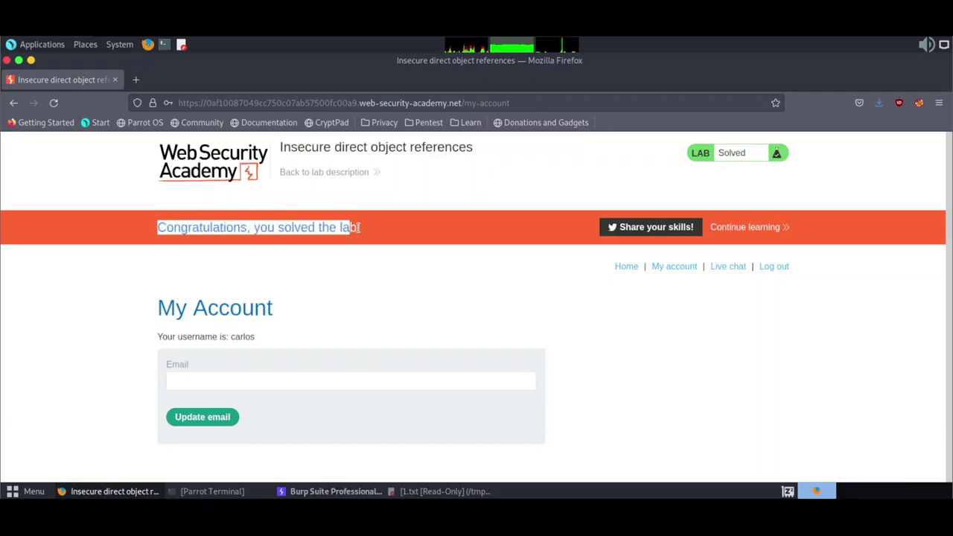
{"action": "left_click", "coordinate": [385, 273]}
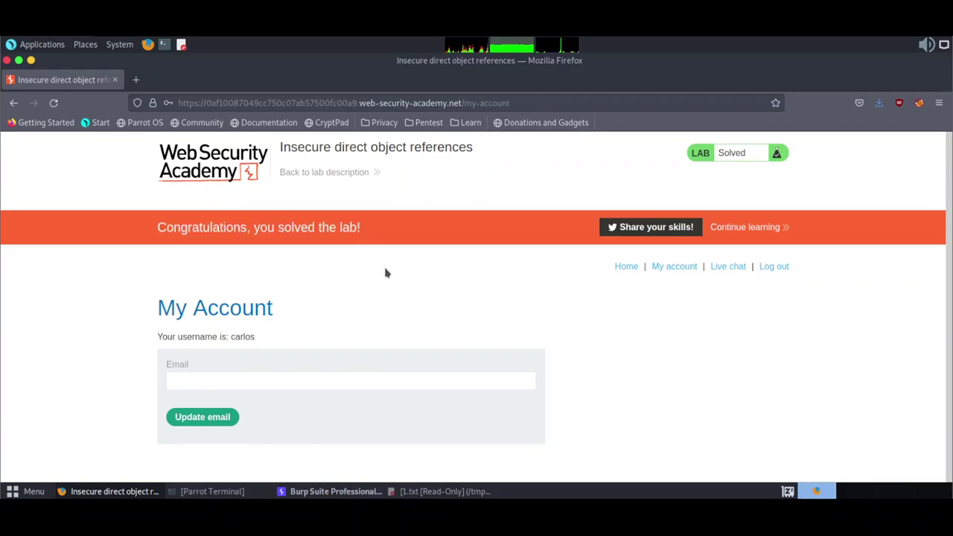